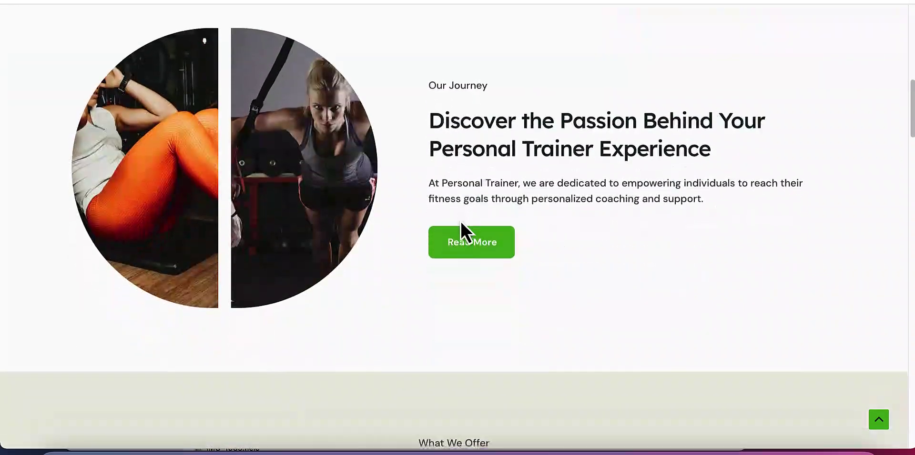
- Look through the personal trainer website's Home page, from the journey and coaching sections down to the footer and back
scroll(453, 218, "down", 5)
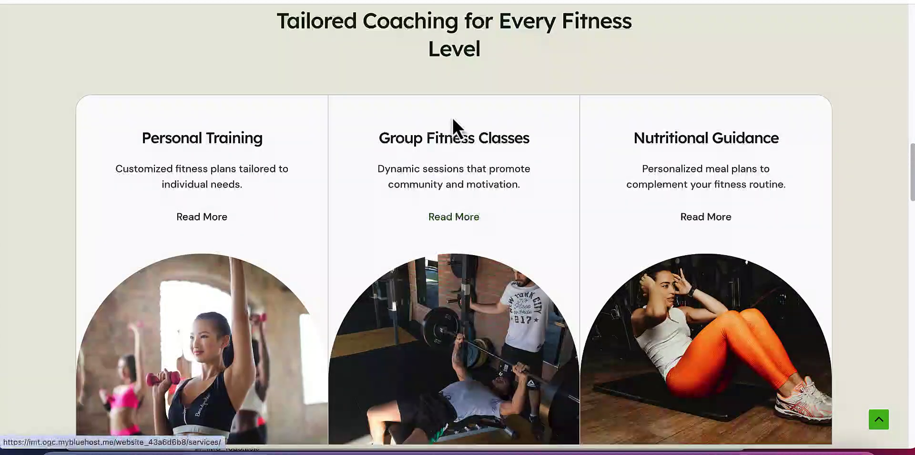
scroll(453, 122, "down", 8)
scroll(456, 232, "down", 15)
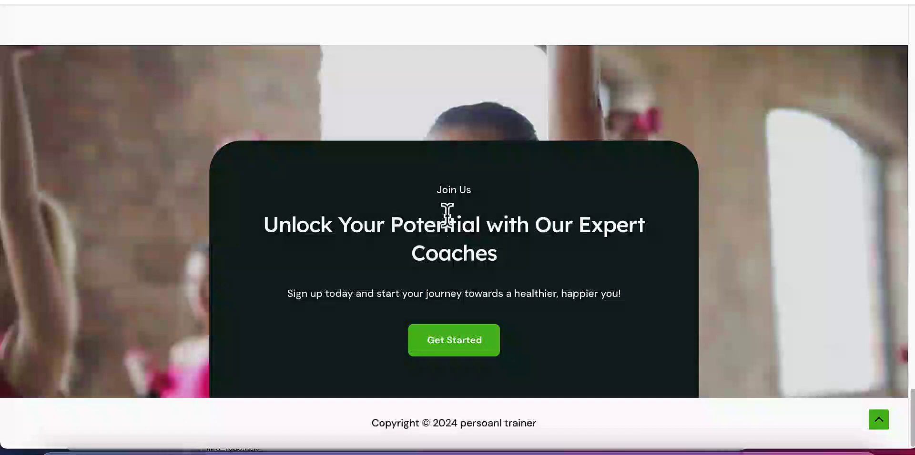
scroll(447, 215, "up", 5)
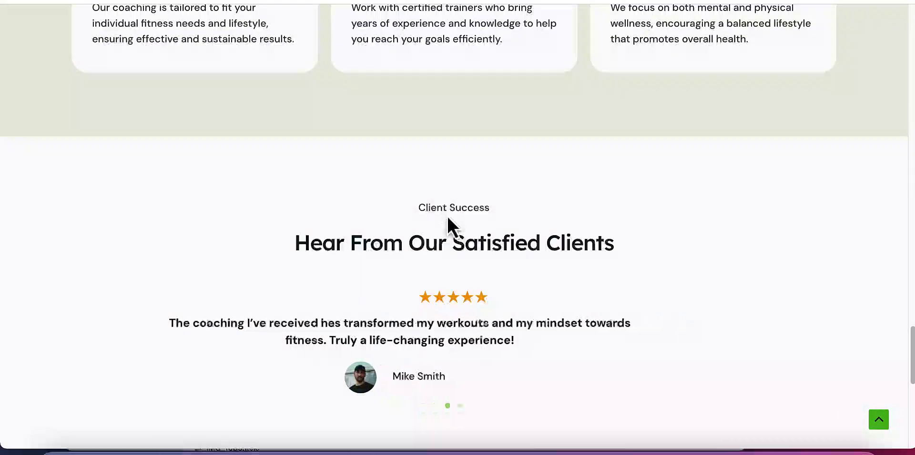
scroll(447, 215, "up", 5)
scroll(447, 216, "up", 6)
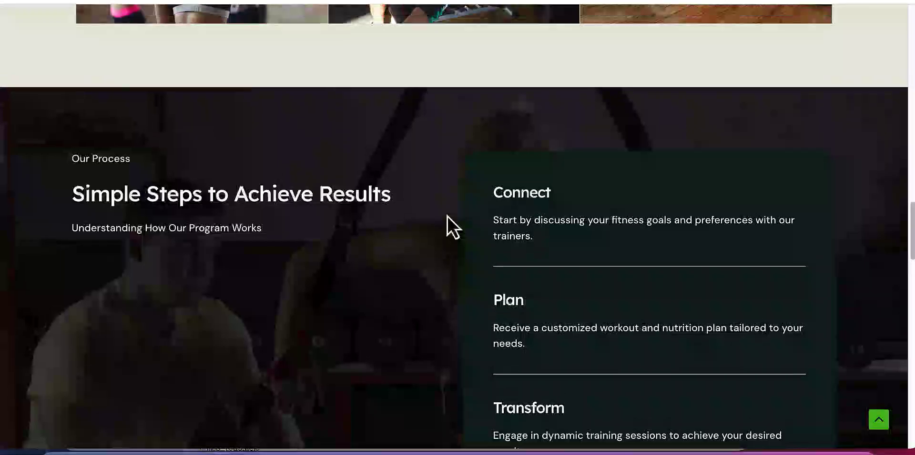
scroll(447, 216, "up", 6)
scroll(447, 216, "up", 6)
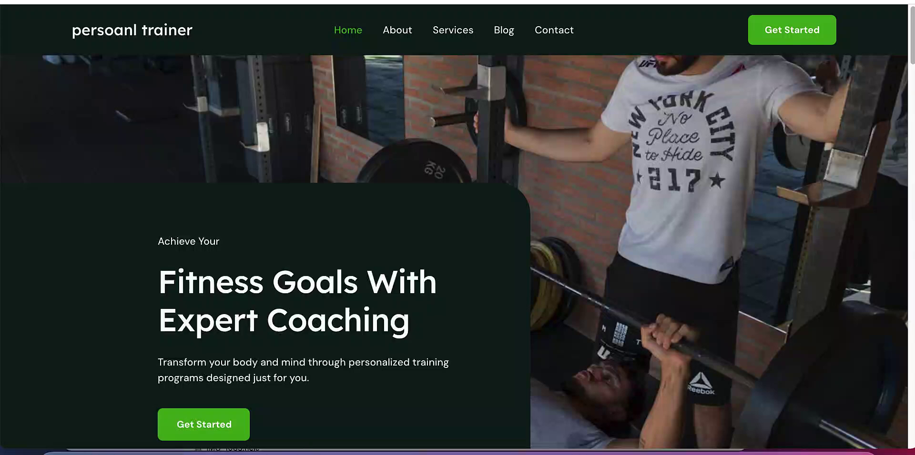
- Open the personal trainer site's About page and review its content down to the footer
left_click(387, 33)
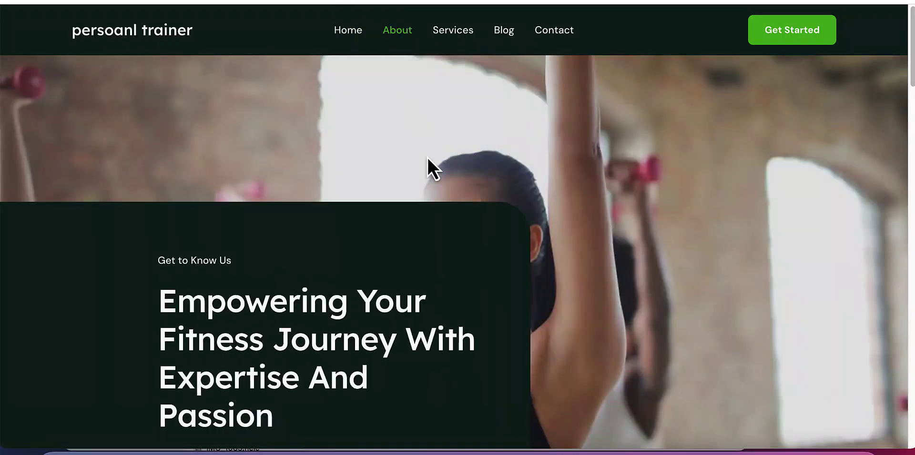
scroll(427, 156, "down", 1)
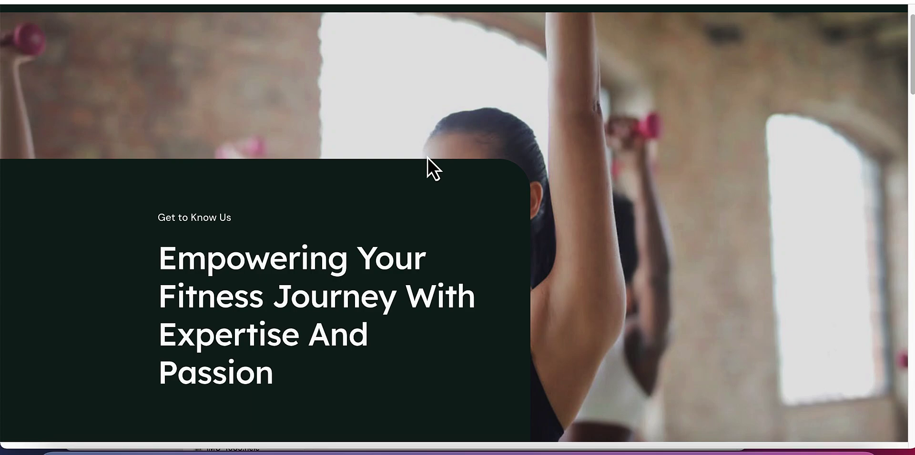
scroll(427, 157, "down", 10)
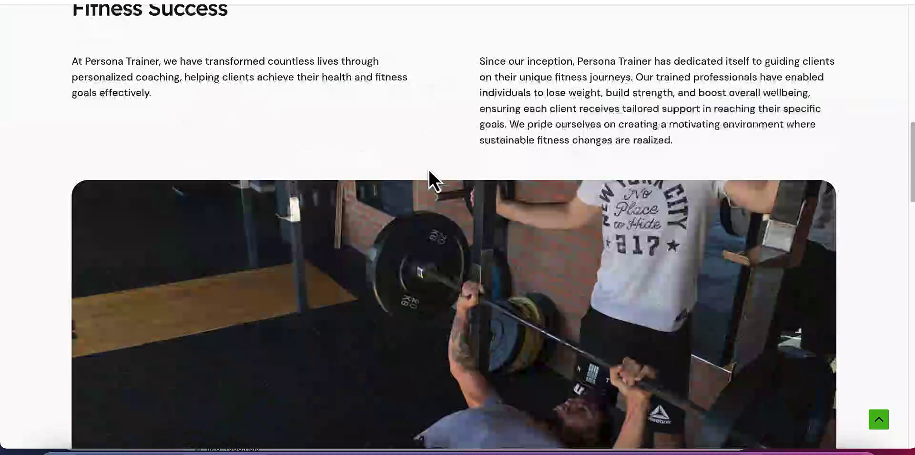
scroll(429, 171, "down", 20)
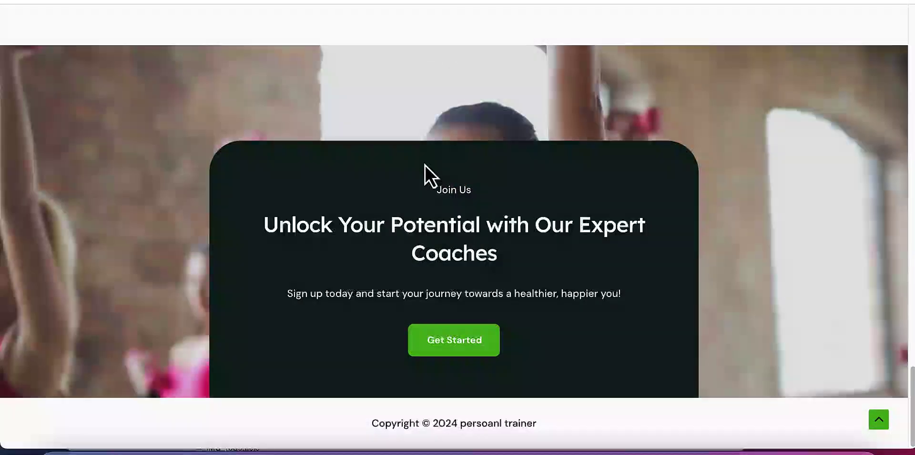
scroll(425, 165, "up", 20)
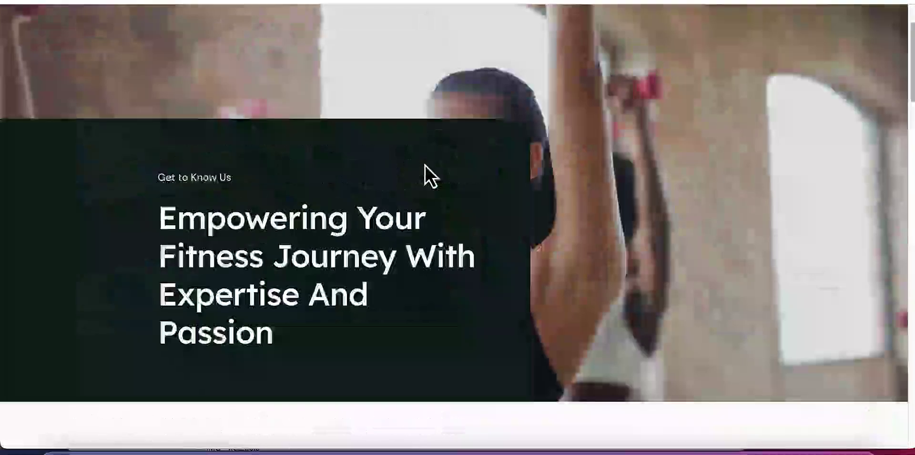
scroll(424, 164, "up", 2)
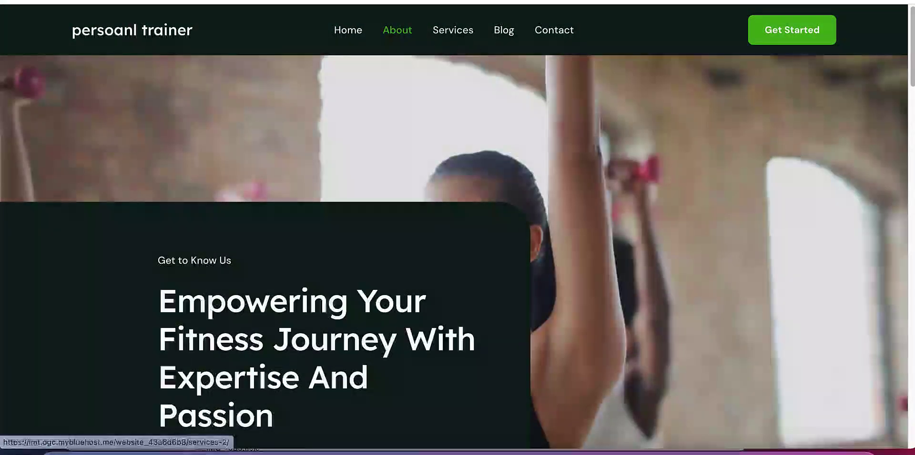
- Open the Services page and review its coaching offers down to the Join Us section
left_click(452, 30)
scroll(363, 143, "down", 15)
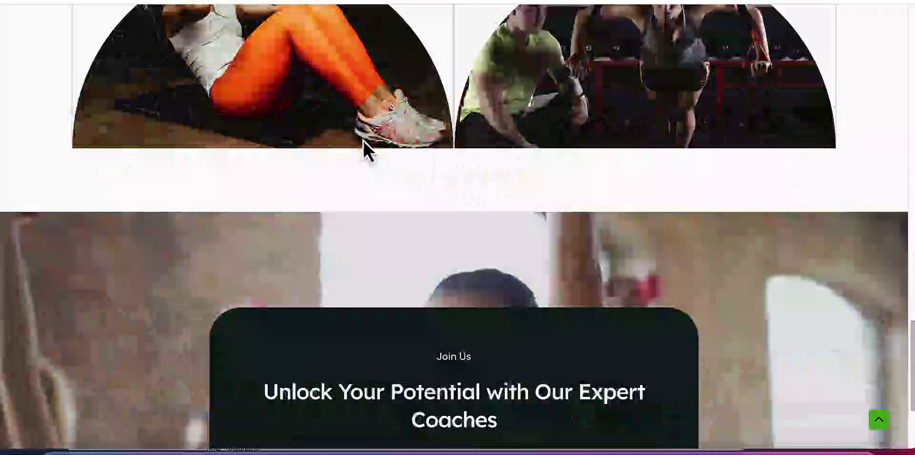
scroll(363, 143, "down", 5)
scroll(363, 149, "up", 20)
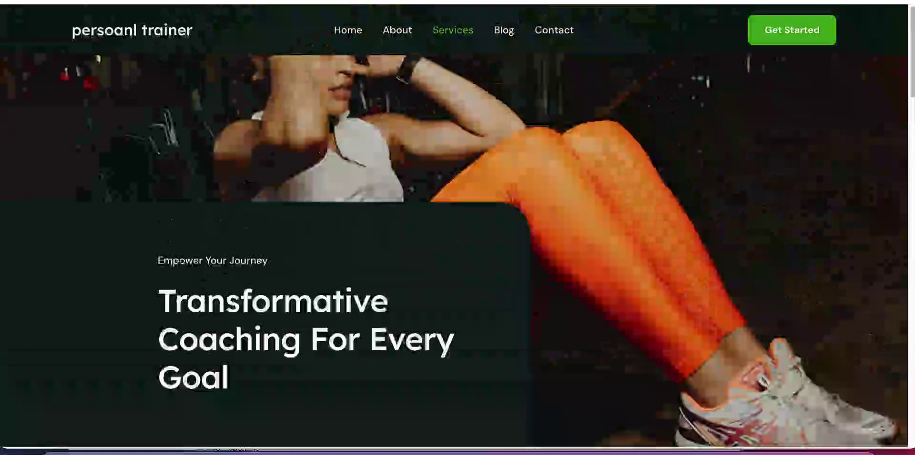
- Open the Blog page and look through its post cards
left_click(504, 30)
scroll(416, 171, "down", 5)
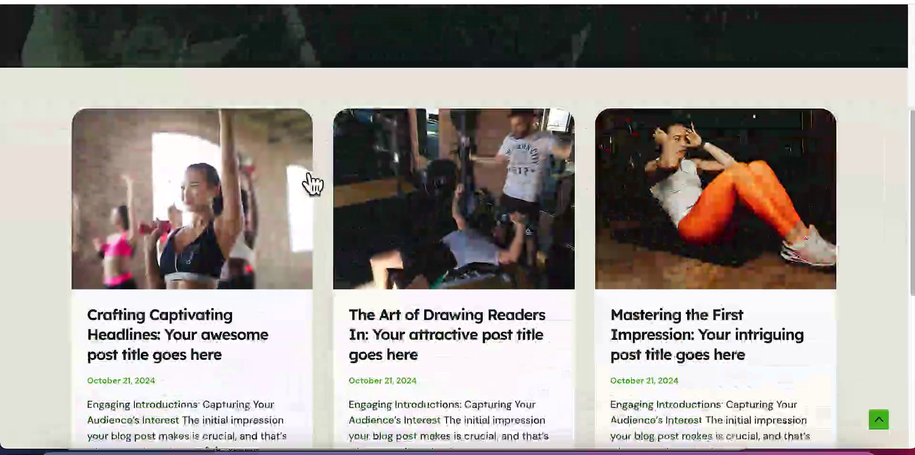
scroll(279, 200, "down", 3)
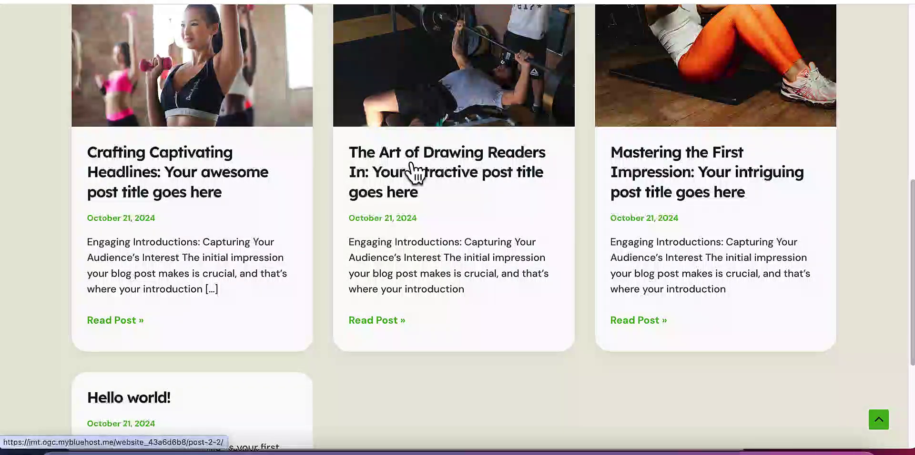
- Open the Contact page and examine its contact details, message form and Frequently Asked Questions section
left_click(396, 148)
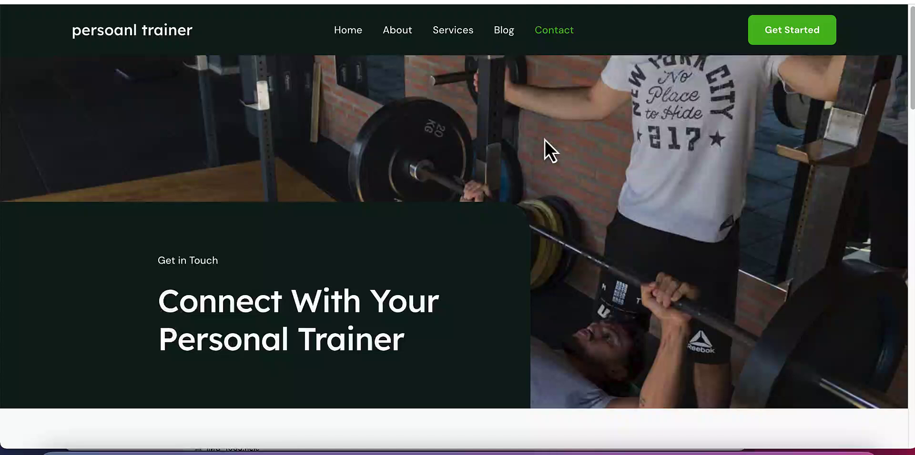
scroll(535, 143, "down", 10)
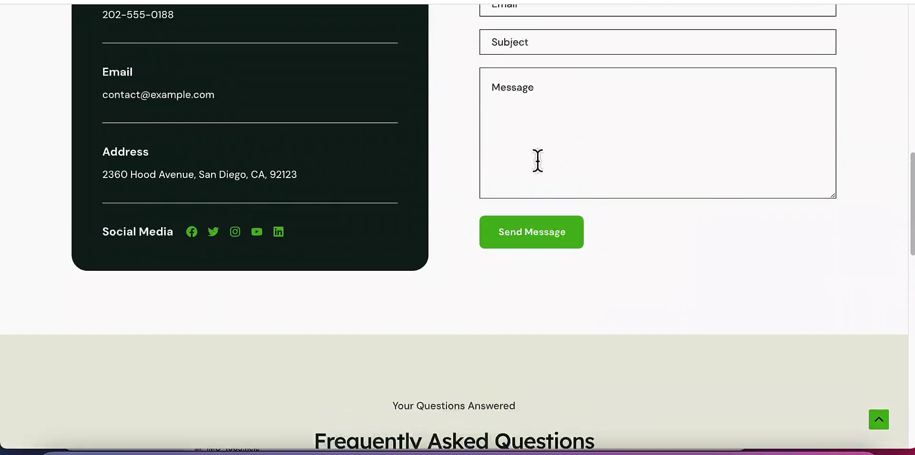
scroll(537, 161, "up", 2)
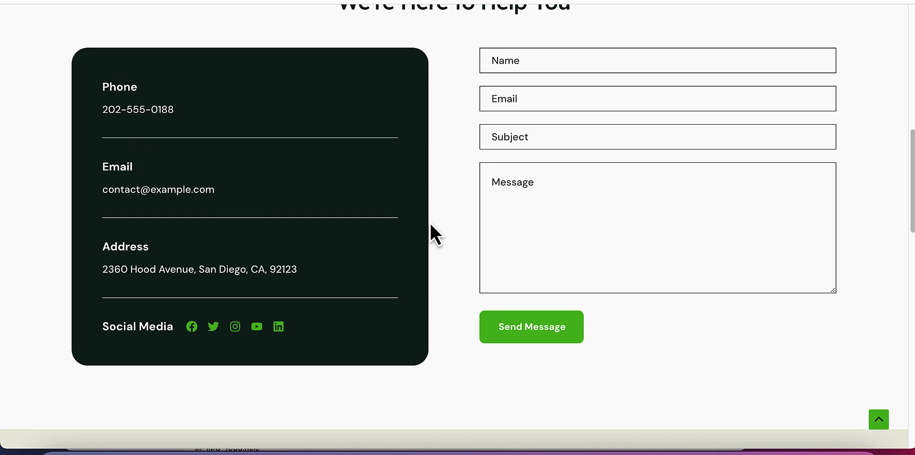
scroll(580, 332, "down", 1)
scroll(573, 237, "up", 10)
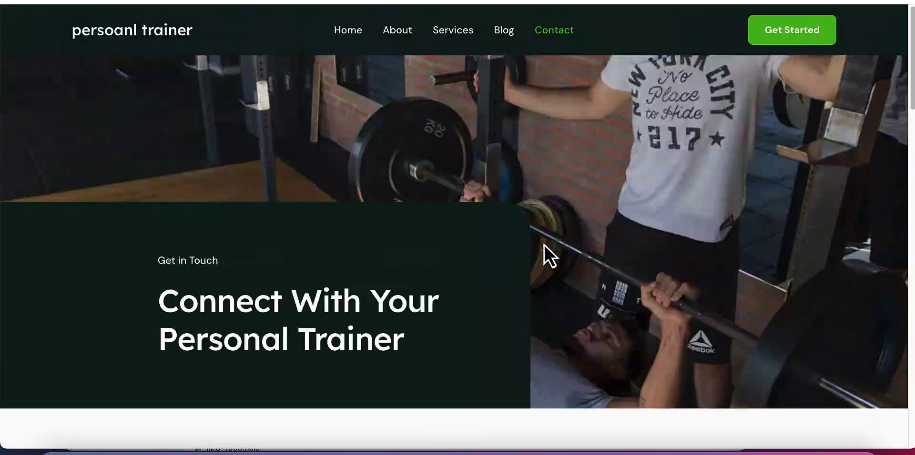
scroll(544, 244, "down", 10)
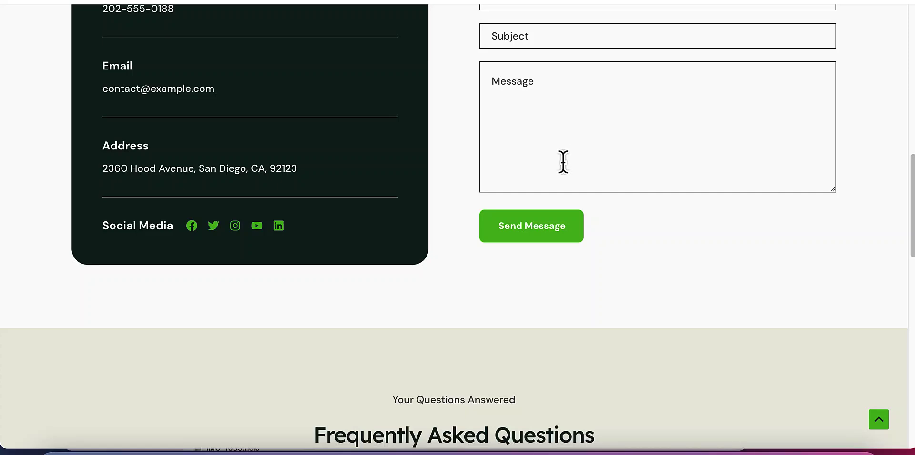
scroll(481, 183, "down", 8)
scroll(479, 183, "up", 10)
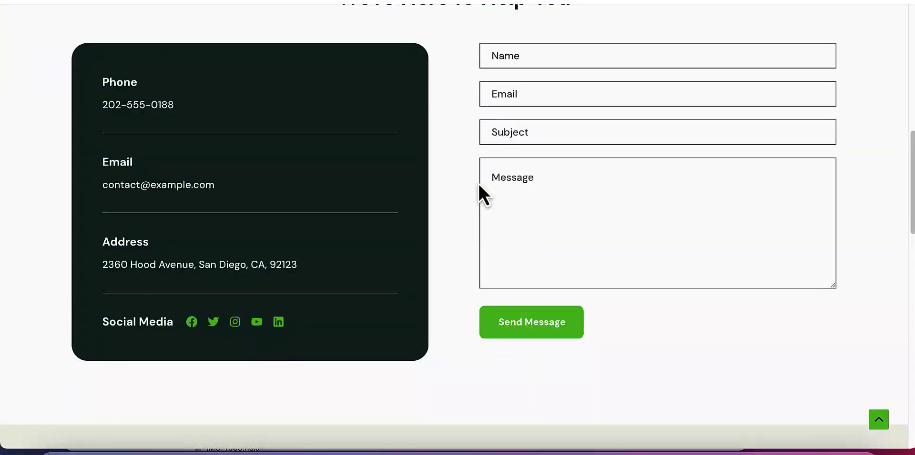
scroll(478, 183, "down", 6)
scroll(478, 183, "up", 15)
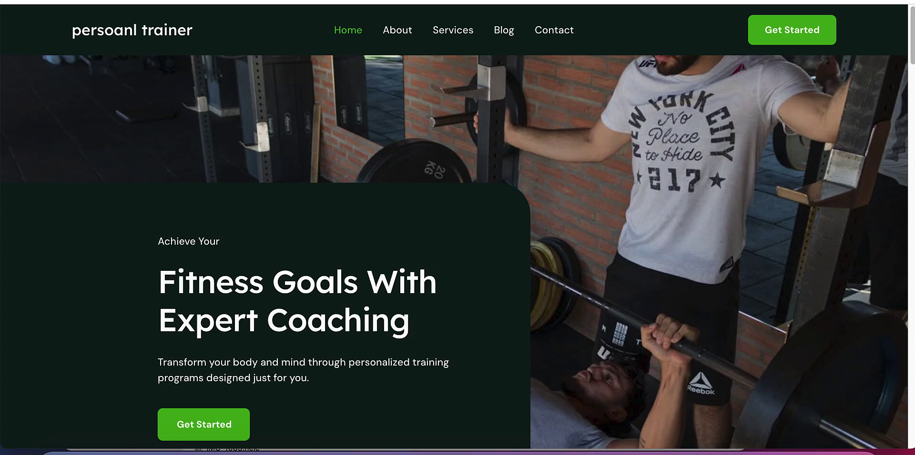
- Switch to the existing personal trainer's reference website and examine its homepage, including client transformations, video, workout products and latest posts
key("ctrl+Tab")
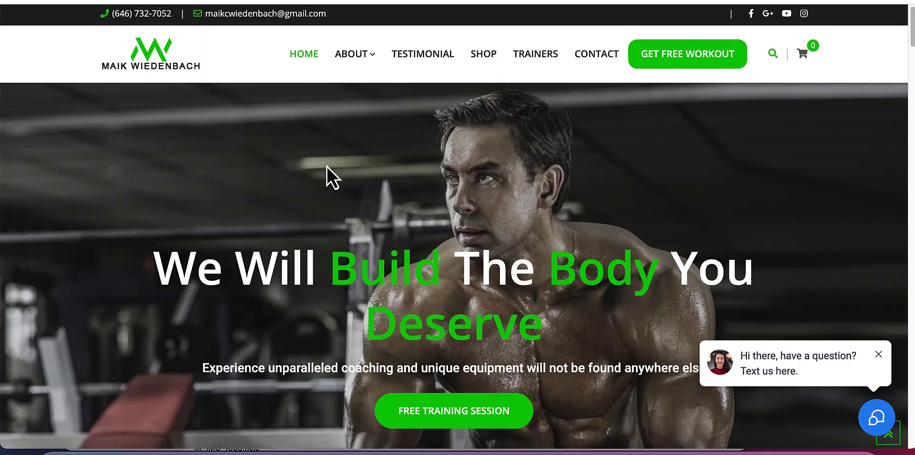
scroll(326, 167, "down", 10)
scroll(327, 166, "down", 15)
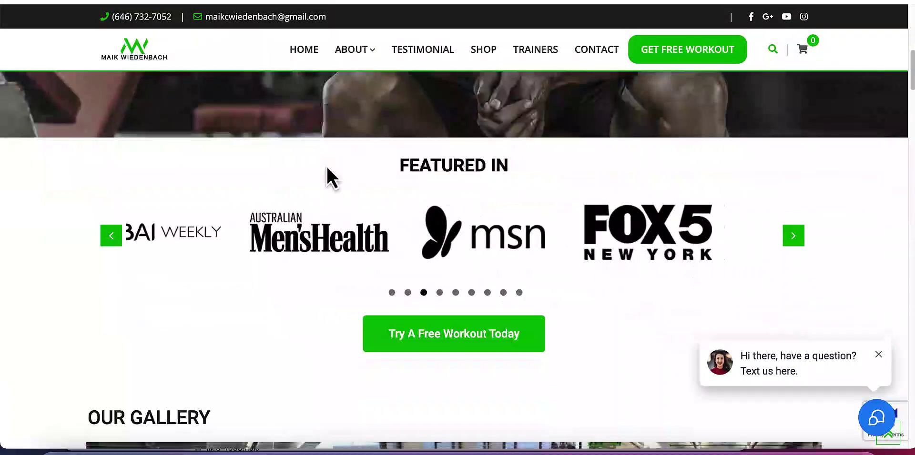
scroll(326, 167, "down", 15)
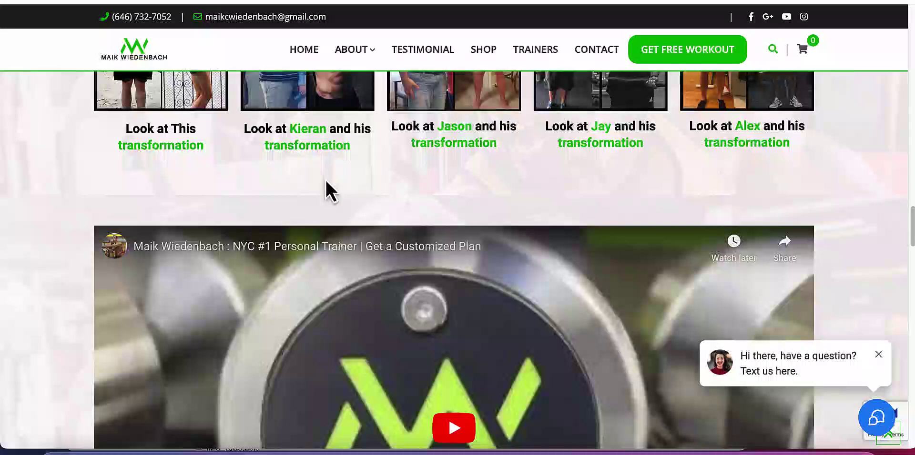
scroll(325, 179, "down", 1)
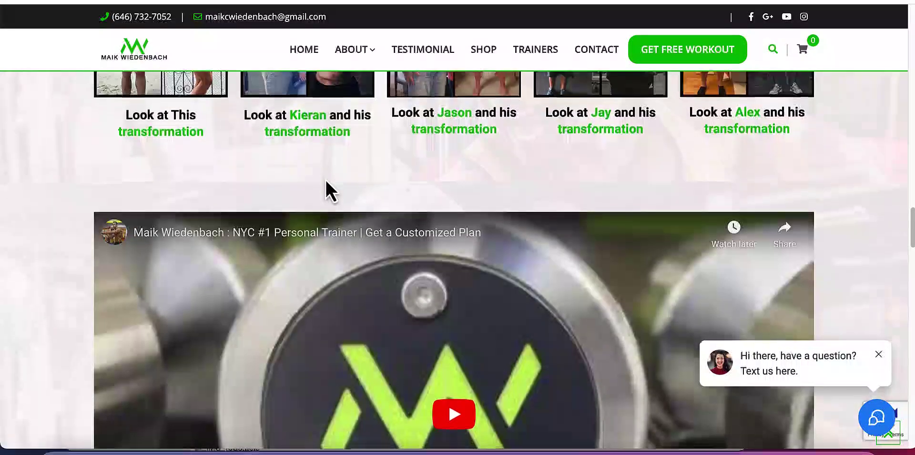
scroll(324, 179, "down", 4)
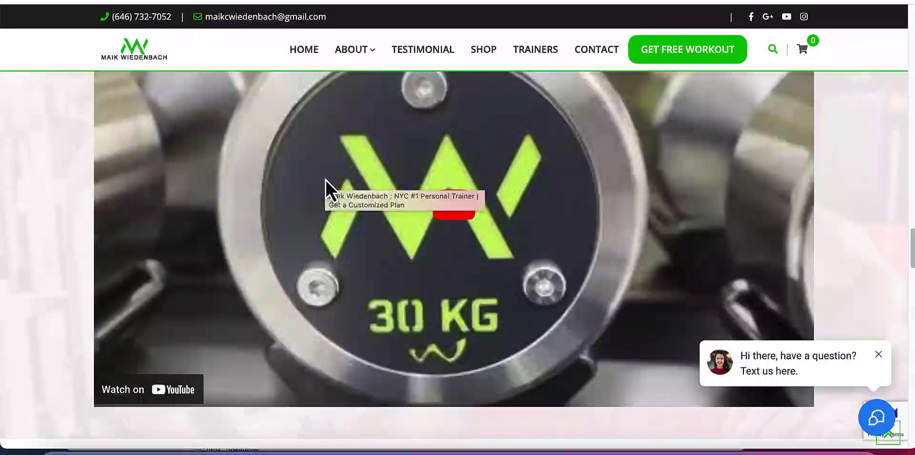
scroll(325, 179, "down", 2)
scroll(325, 180, "down", 10)
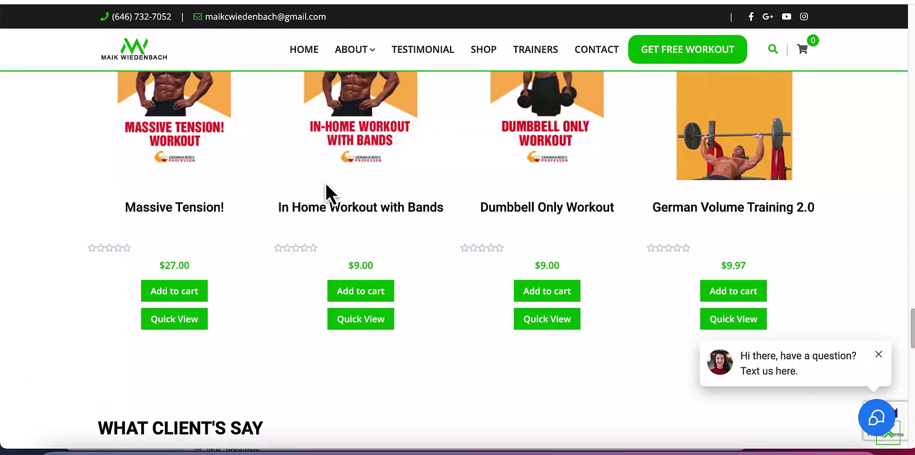
scroll(324, 185, "down", 10)
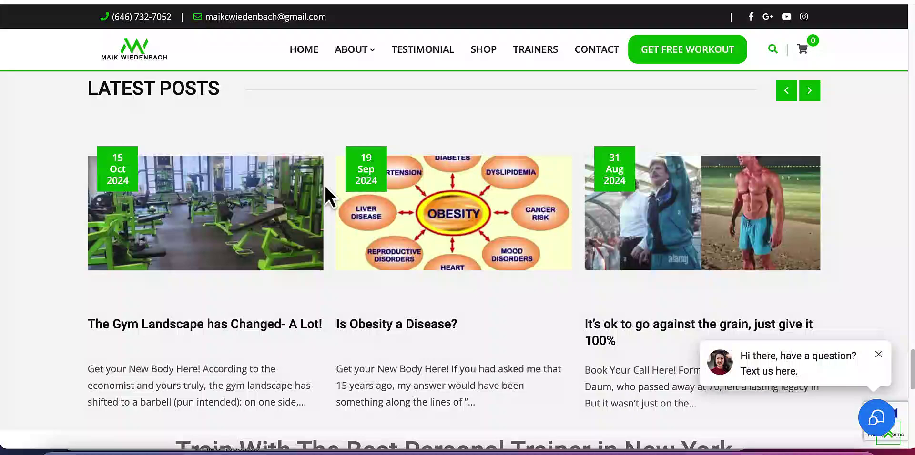
scroll(325, 185, "down", 10)
scroll(325, 185, "up", 20)
scroll(325, 185, "up", 20)
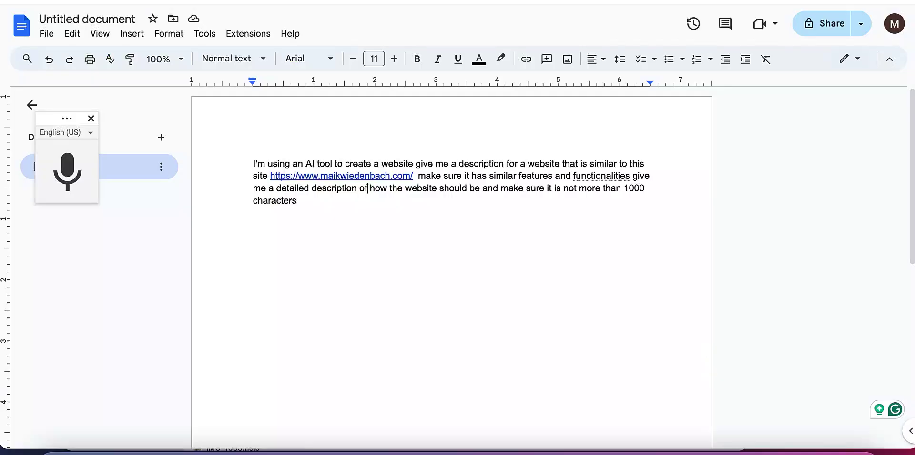
left_click(419, 240)
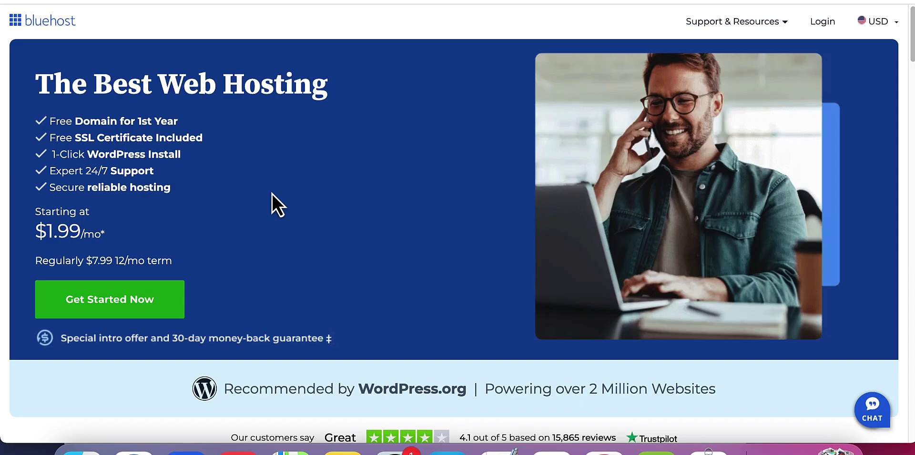
- Compare the prices and included features of Bluehost's Basic, Choice Plus, Online Store and Pro hosting plans
scroll(357, 195, "down", 10)
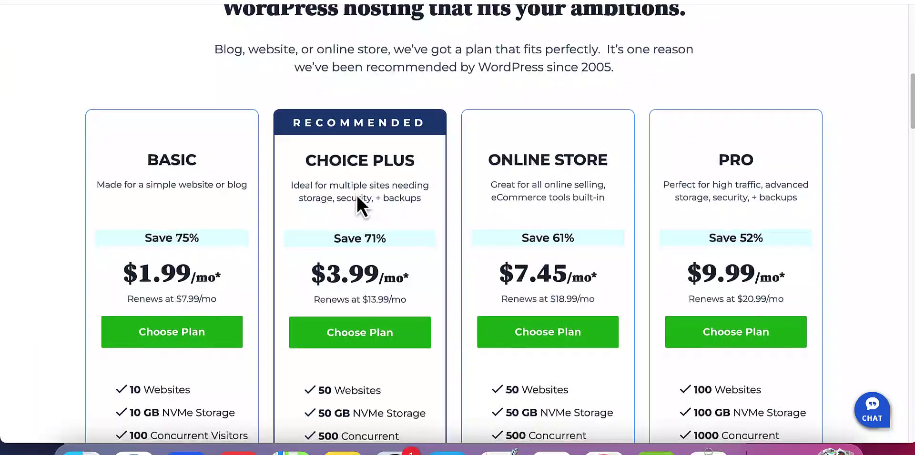
scroll(357, 194, "down", 2)
scroll(208, 190, "down", 1)
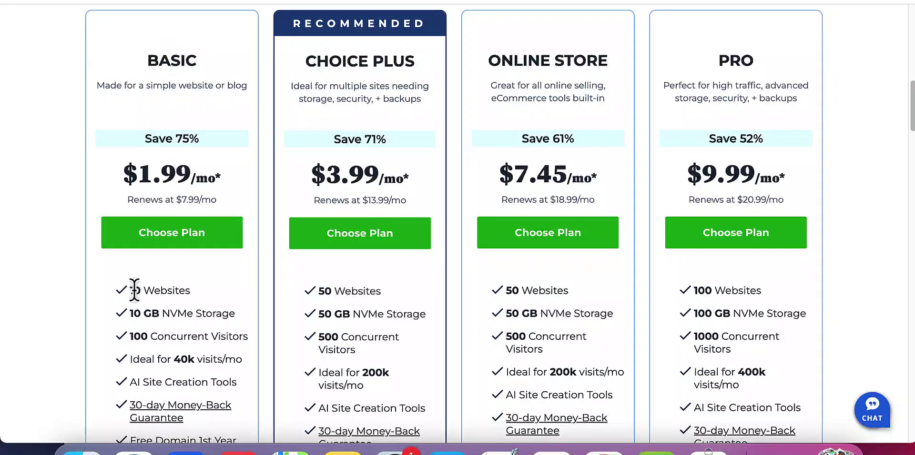
scroll(134, 290, "down", 10)
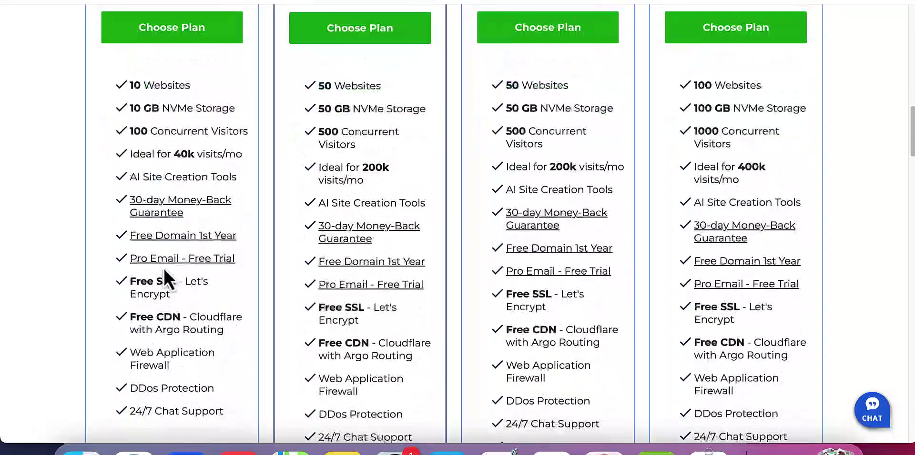
scroll(162, 279, "up", 15)
scroll(163, 267, "down", 6)
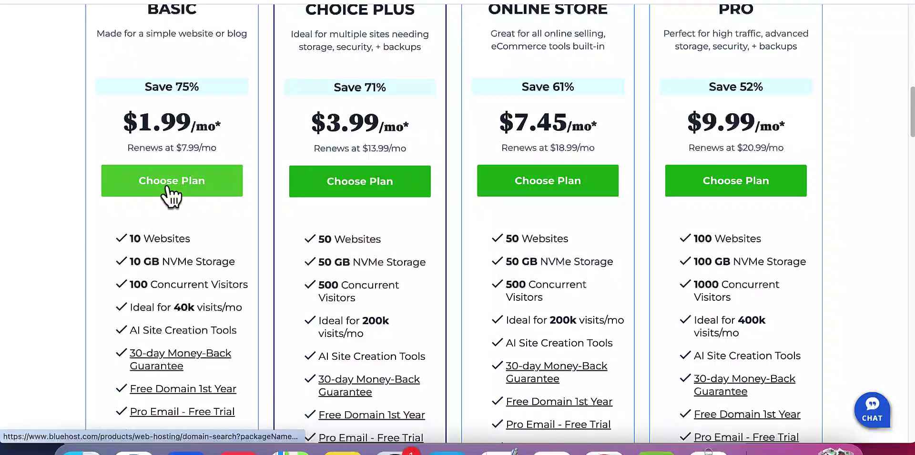
- Choose Bluehost's Basic hosting plan and postpone registering a domain
left_click(168, 188)
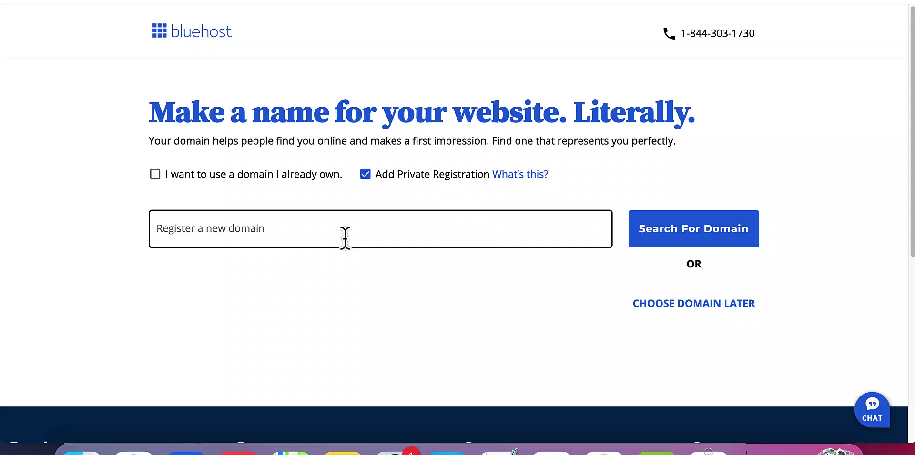
left_click(689, 309)
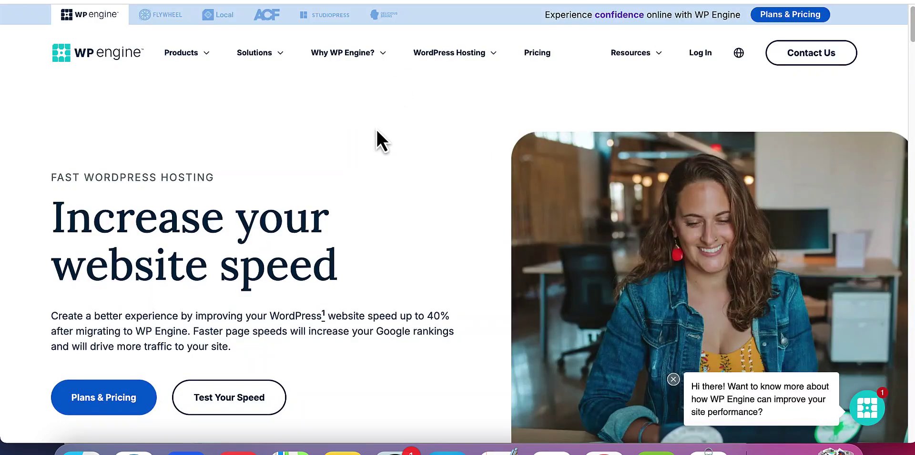
- Switch to the WP Engine website and look through its WordPress hosting page, including the section on why website speed matters
scroll(381, 136, "down", 3)
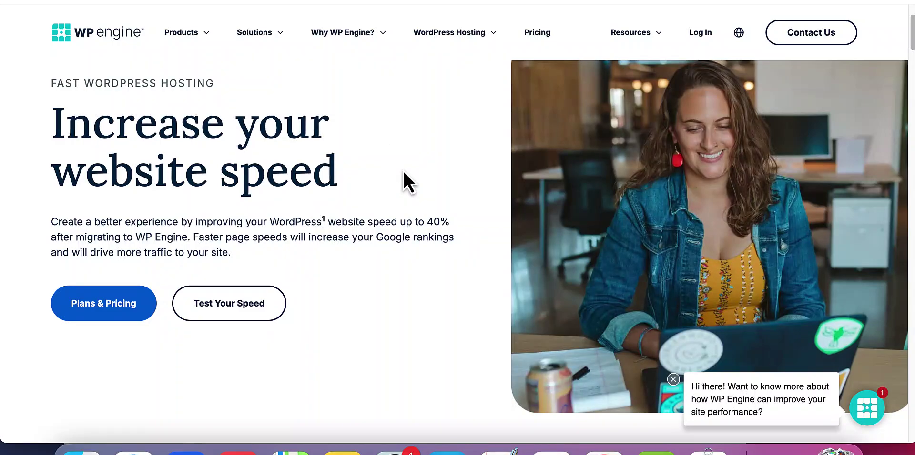
scroll(402, 170, "down", 8)
scroll(403, 170, "down", 5)
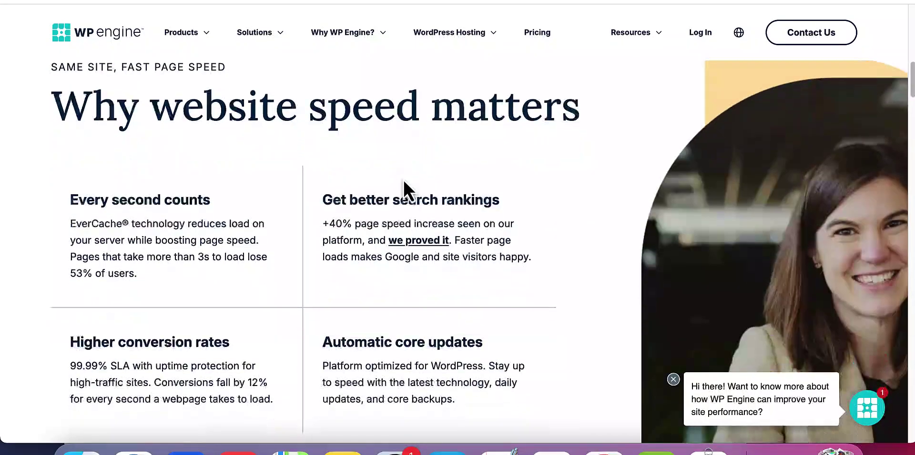
scroll(403, 181, "up", 15)
scroll(403, 182, "up", 3)
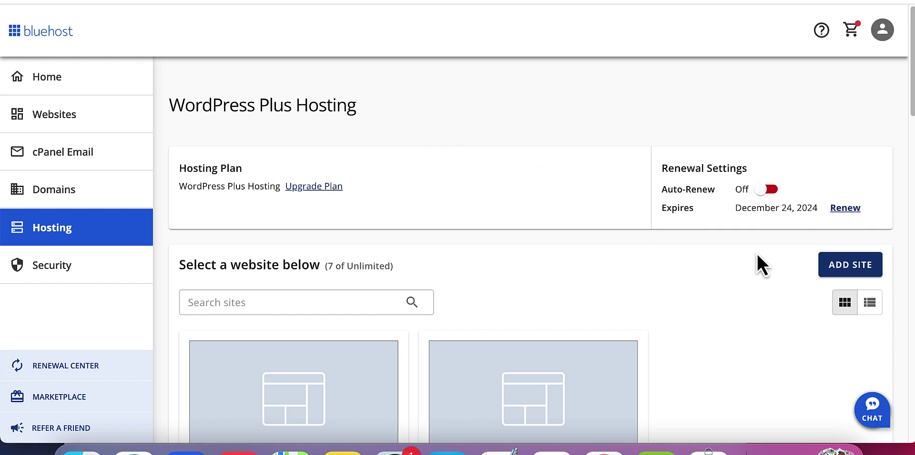
- Add a new WordPress site to the Bluehost hosting account and give it the title "Personal Training"
left_click(856, 270)
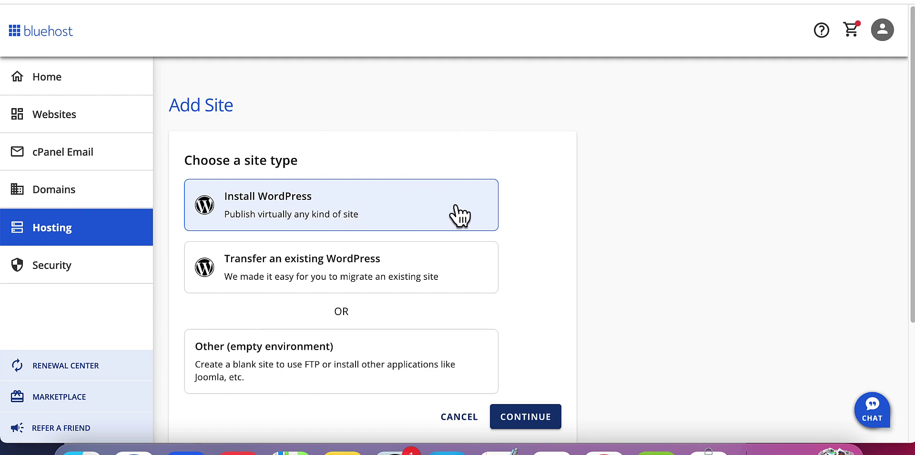
left_click(529, 419)
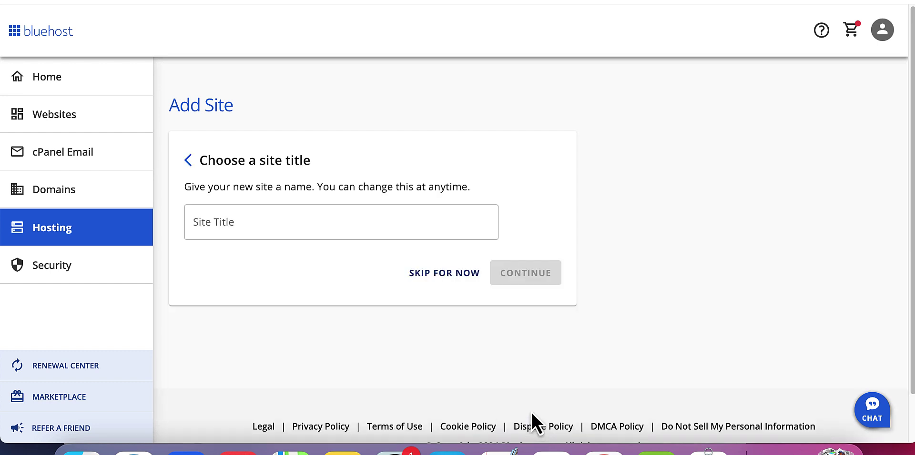
left_click(277, 227)
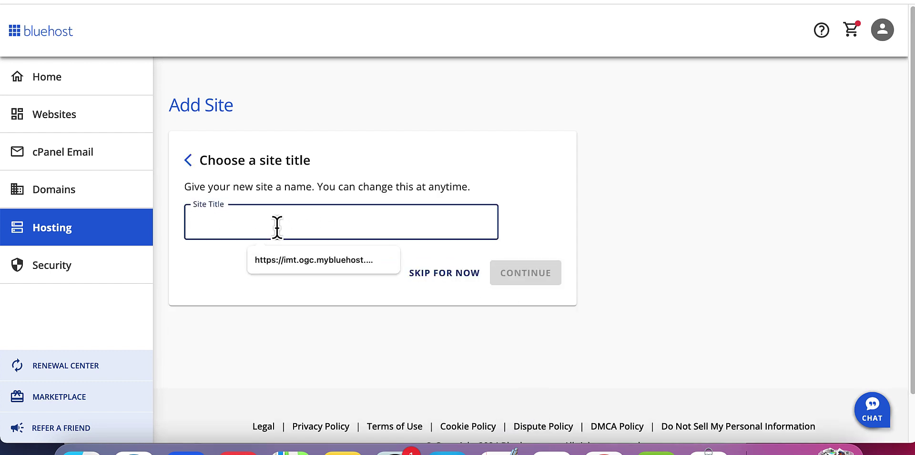
type("Personal")
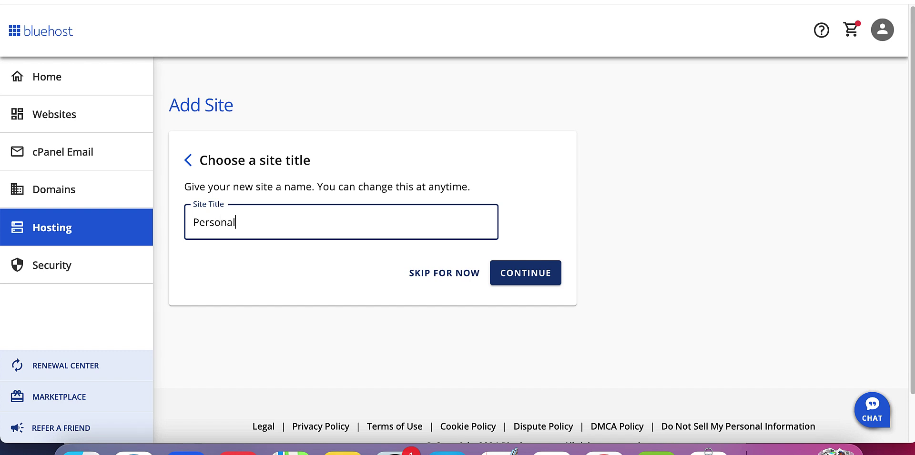
type(" Training")
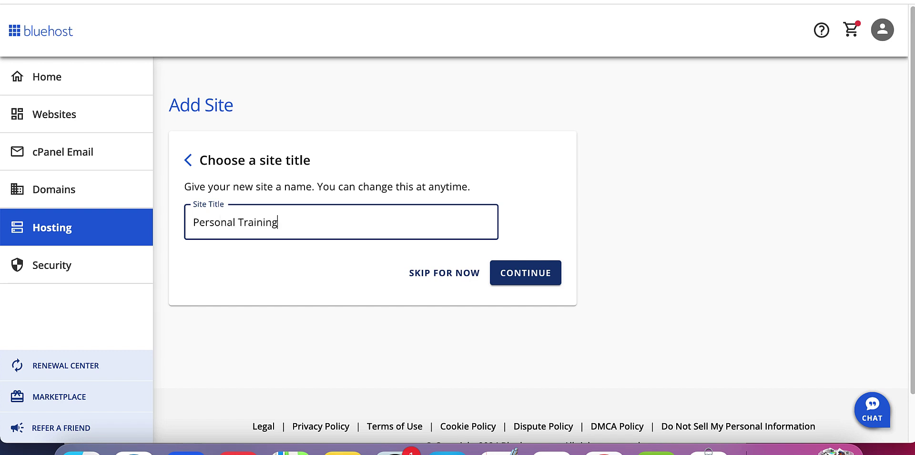
left_click(534, 281)
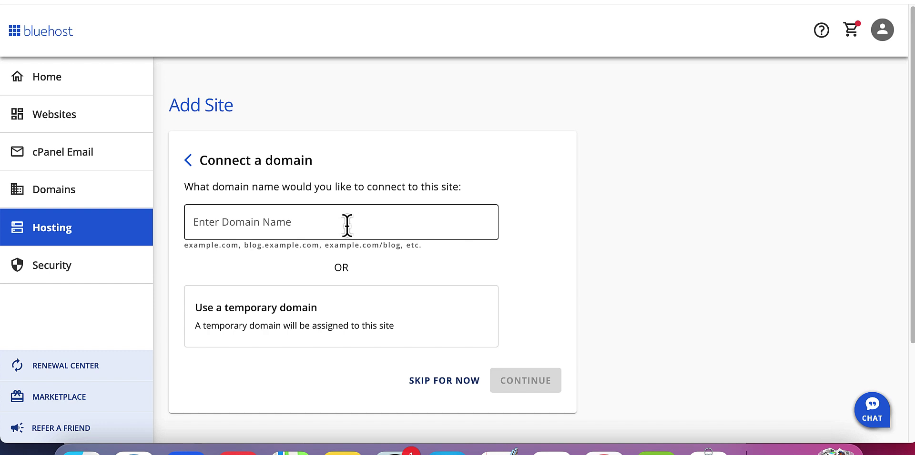
- Use a temporary domain to finish creating the Personal Training site, and open the site's WordPress admin for editing
left_click(281, 315)
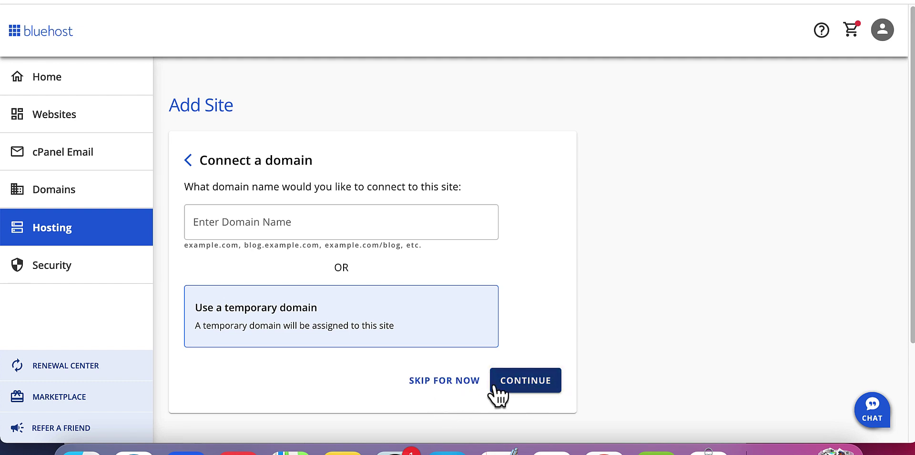
left_click(451, 384)
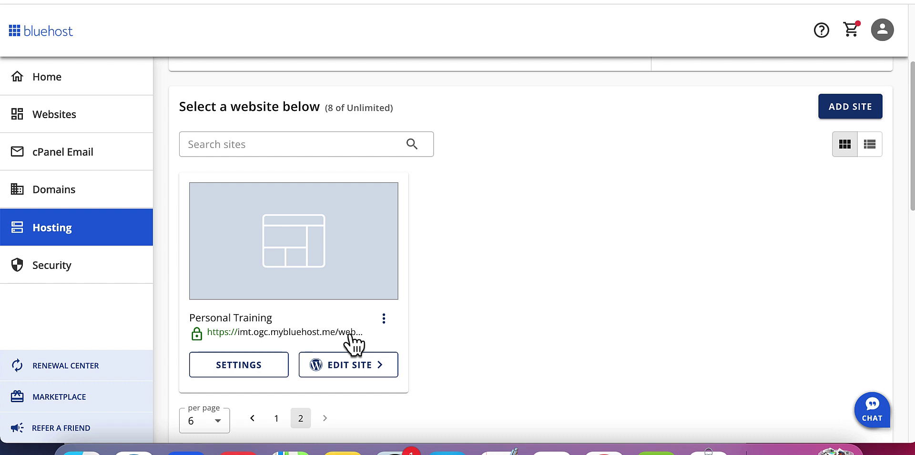
left_click(362, 367)
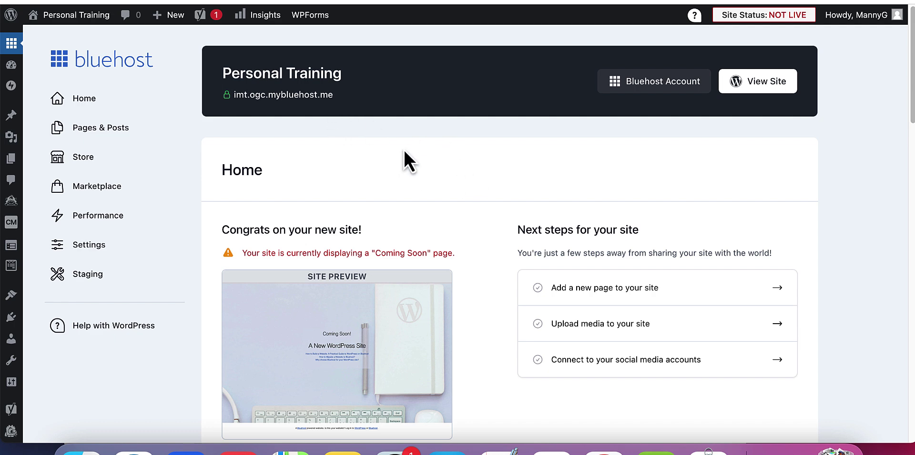
- View the new site's front page from its preview, examine the default sections, and return to the Bluehost home page in WordPress
scroll(388, 205, "down", 2)
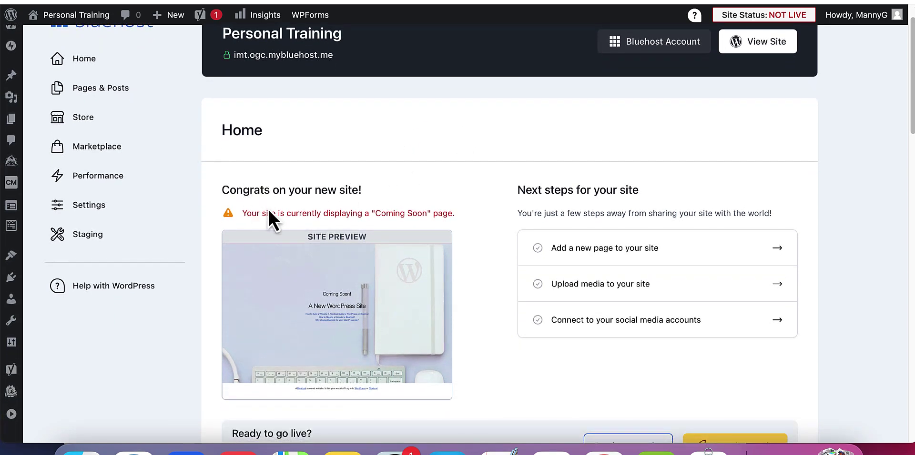
mouse_move(355, 309)
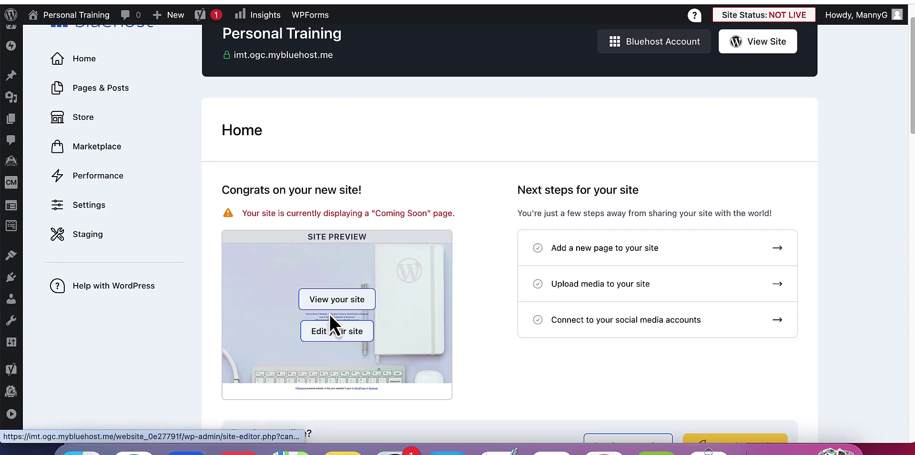
left_click(342, 315)
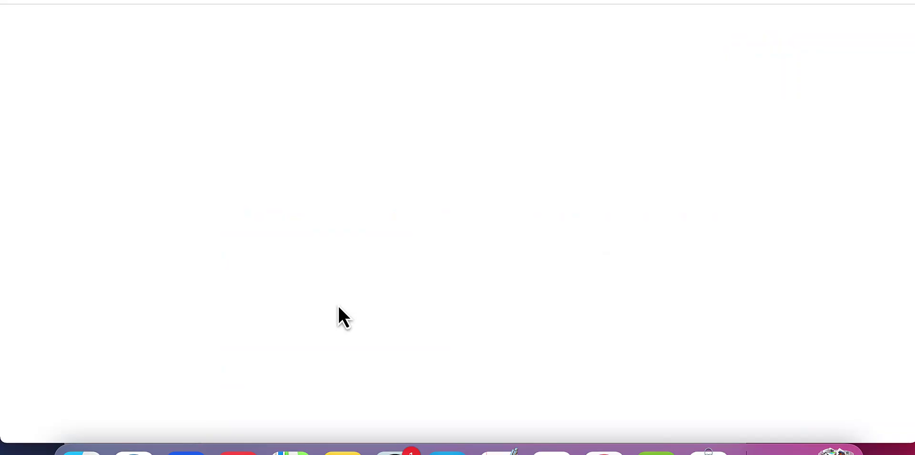
scroll(398, 218, "down", 15)
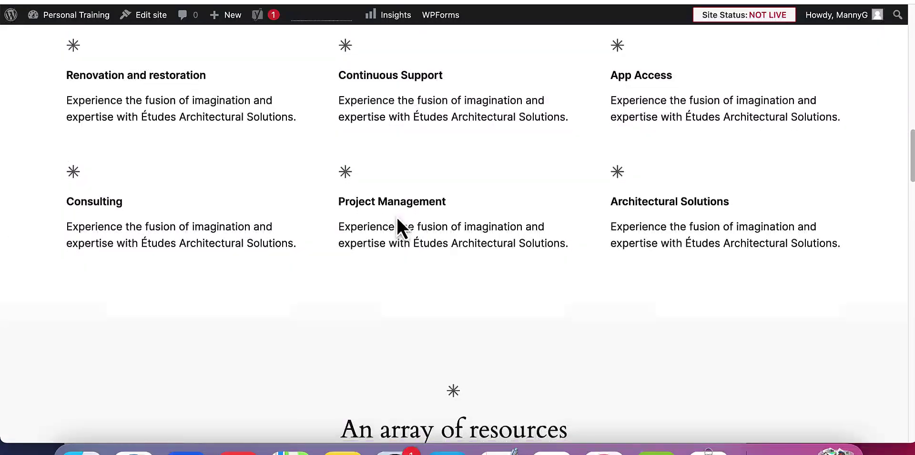
scroll(397, 219, "down", 15)
scroll(396, 217, "down", 15)
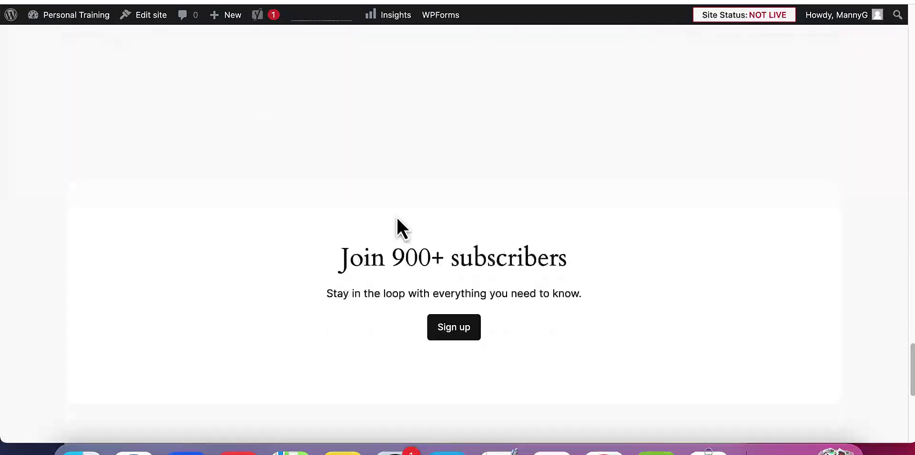
scroll(397, 219, "up", 20)
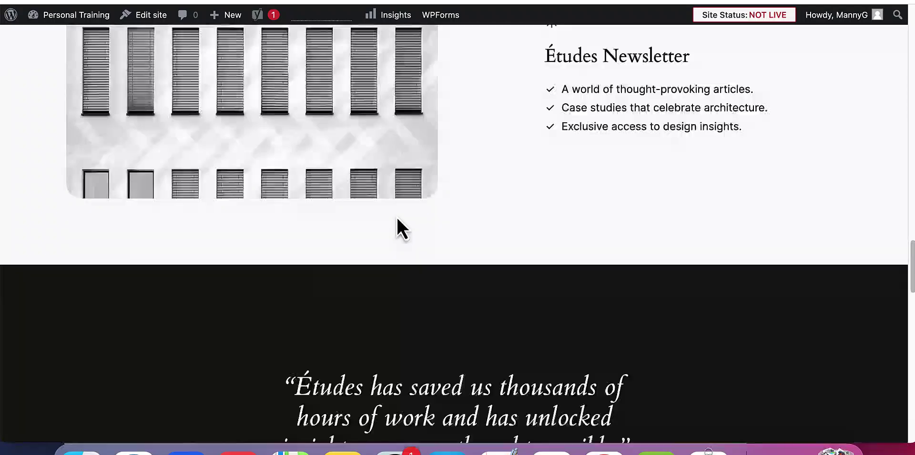
scroll(397, 216, "up", 8)
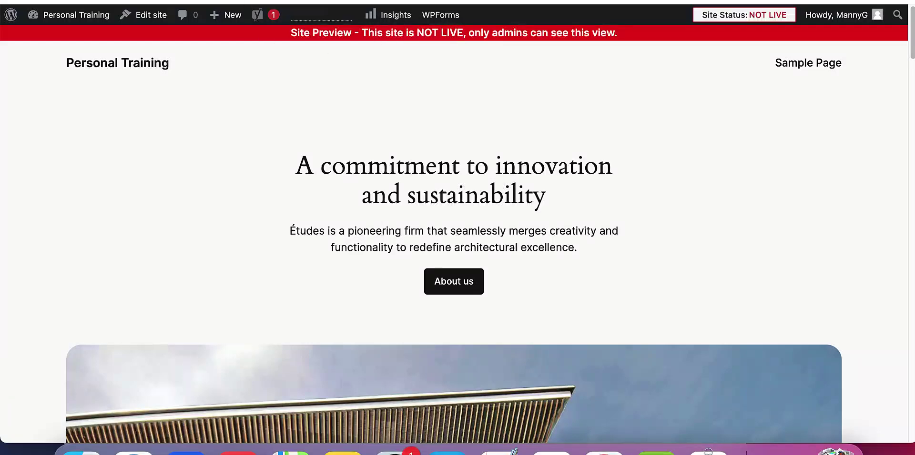
left_click(215, 1)
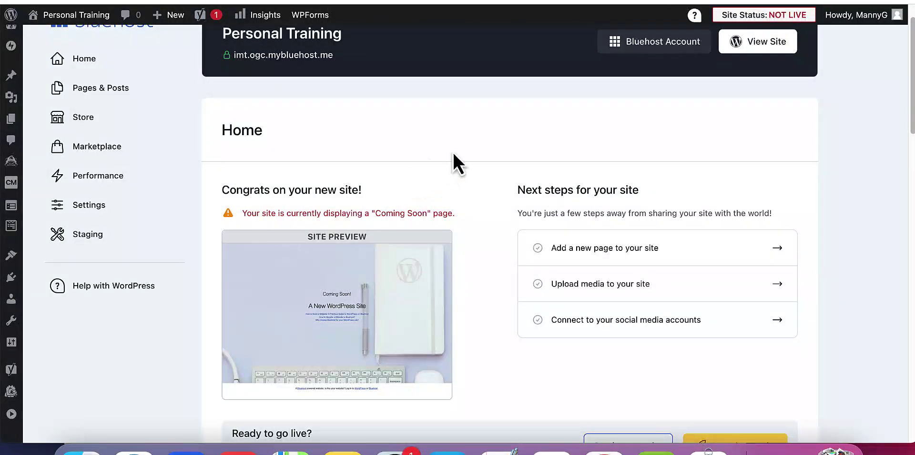
scroll(453, 151, "down", 2)
scroll(467, 198, "up", 3)
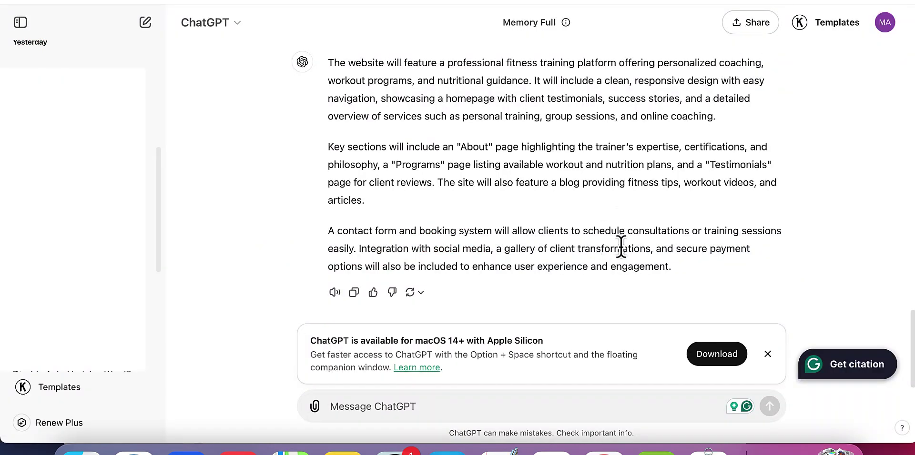
- Switch to ChatGPT and review the generated description of the fitness training website
left_click_drag(675, 270, 321, 50)
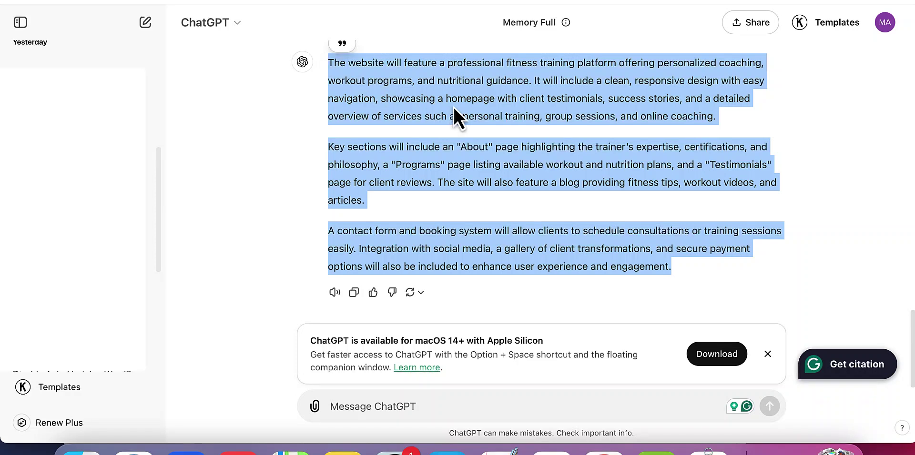
left_click(805, 112)
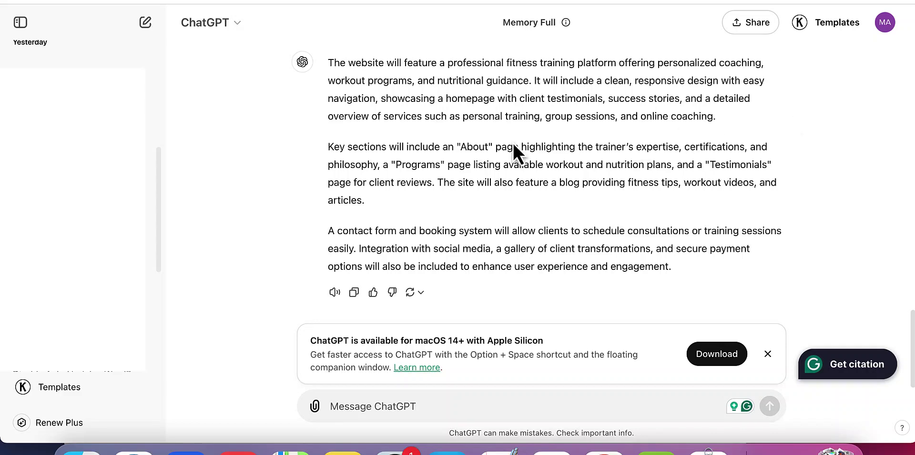
- Return to the Personal Training site's WordPress admin and open the page for adding new plugins
left_click(209, 1)
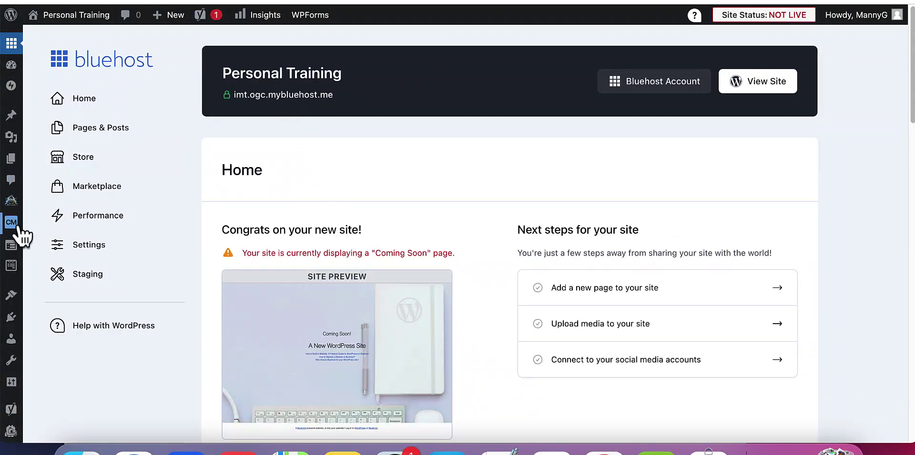
mouse_move(10, 328)
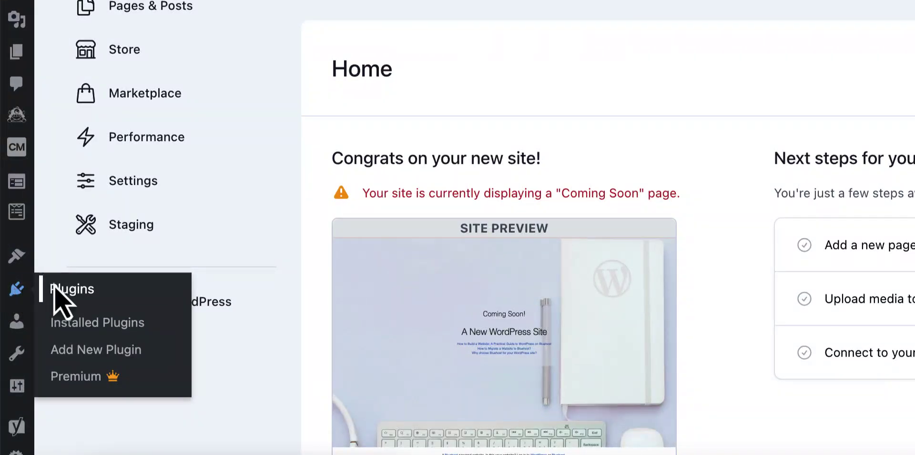
left_click(92, 355)
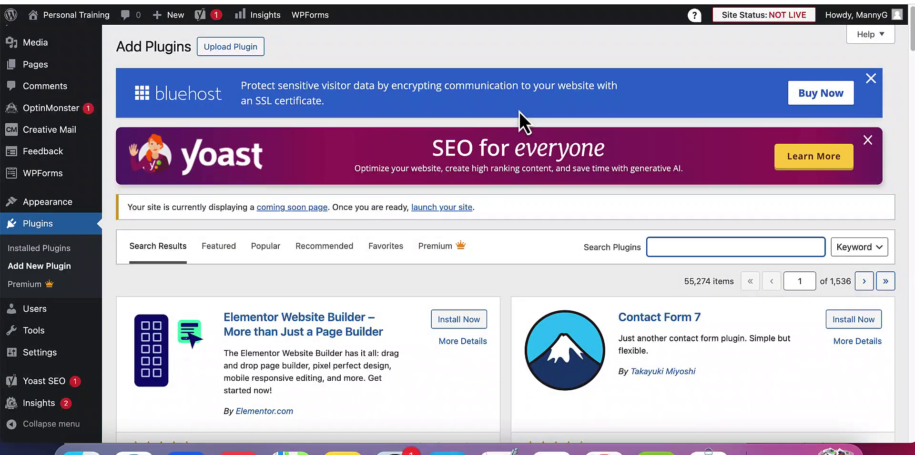
scroll(507, 116, "down", 2)
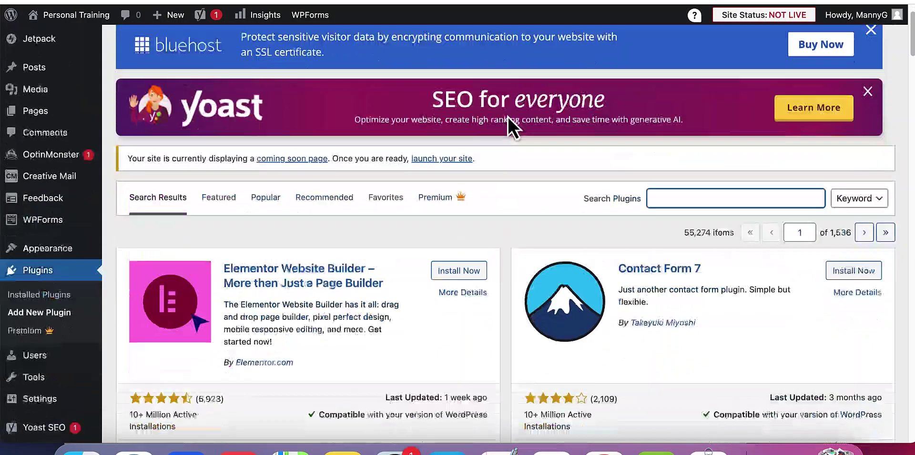
scroll(507, 117, "down", 2)
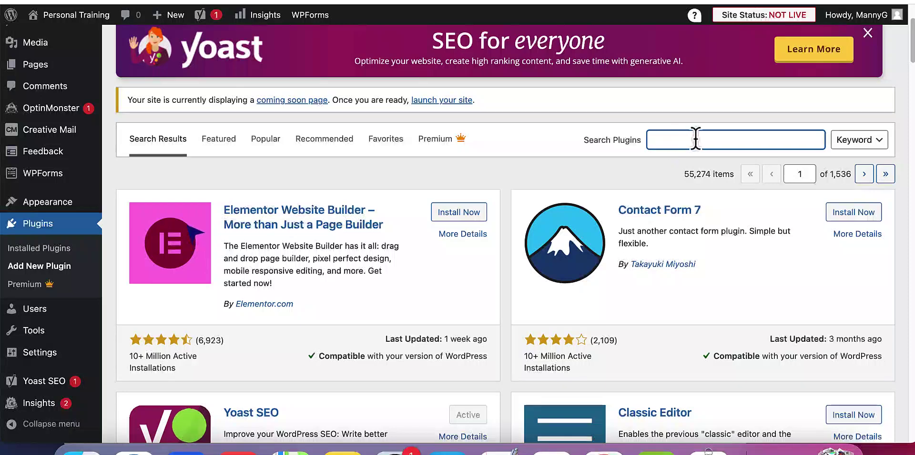
- Search the plugins for "starter template" and install the Starter Templates plugin by Brainstorm Force
left_click(695, 138)
type("st")
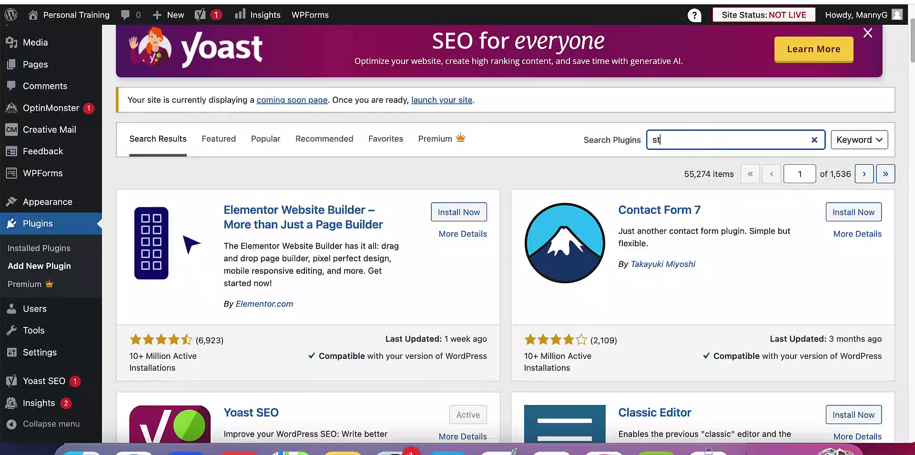
type("arter")
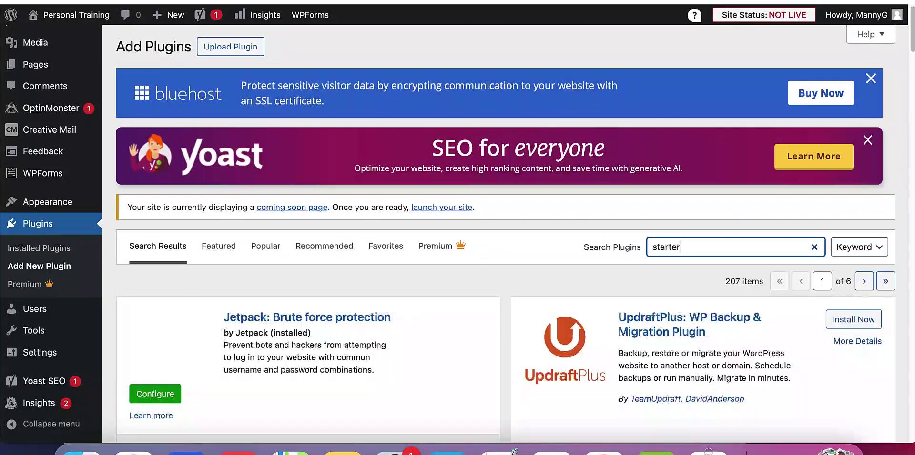
type(" template")
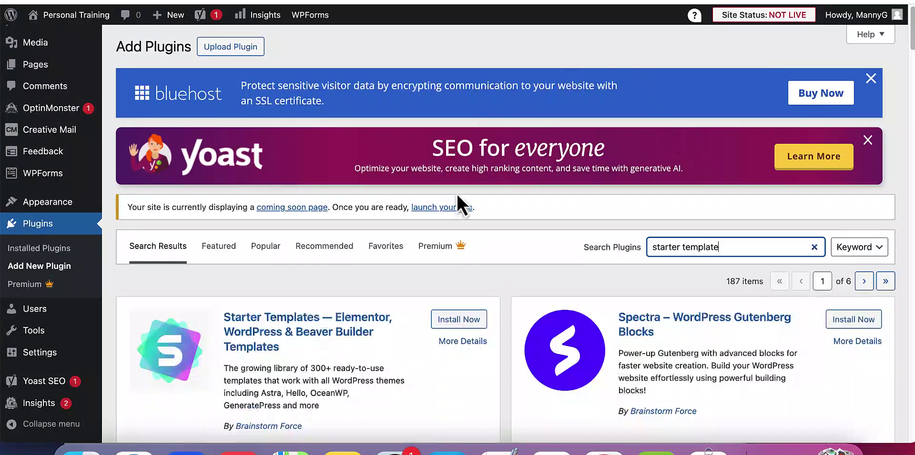
scroll(451, 188, "down", 5)
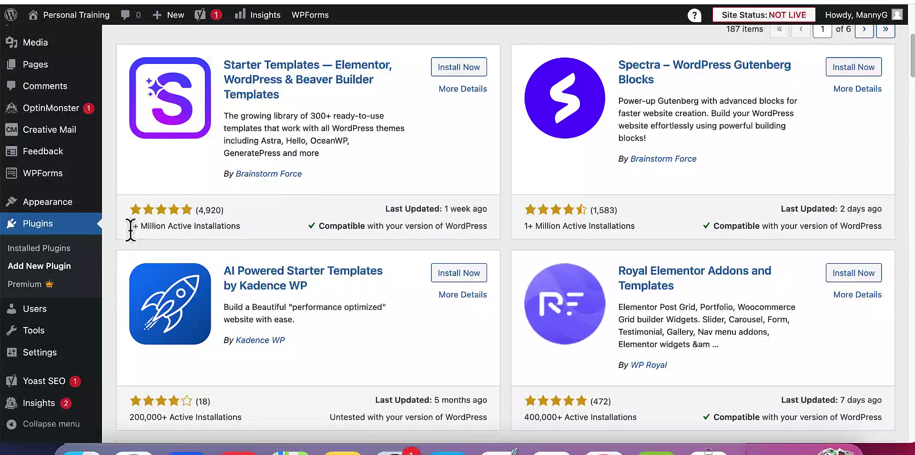
left_click(455, 71)
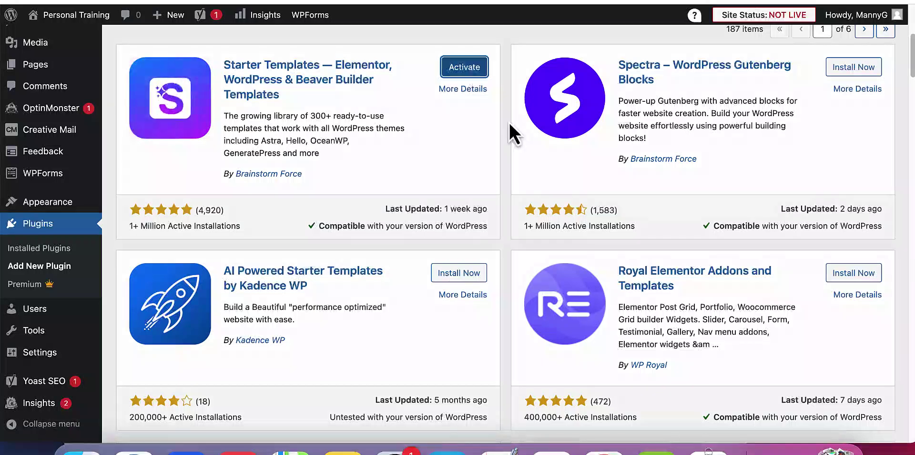
- Activate the Starter Templates plugin and start building the website with its AI Website Builder
scroll(370, 173, "down", 1)
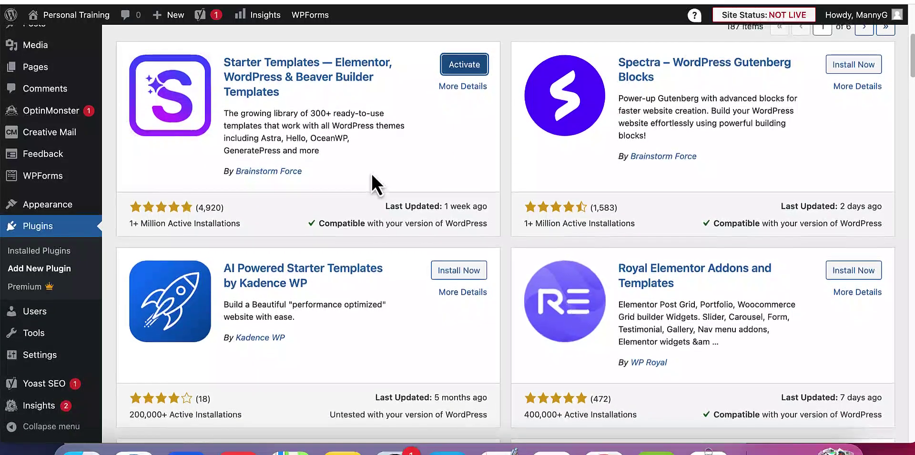
left_click(461, 71)
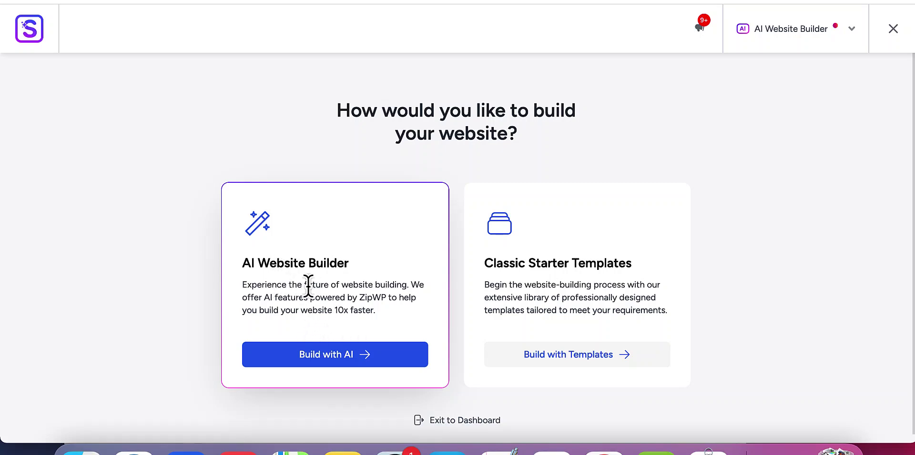
left_click(324, 361)
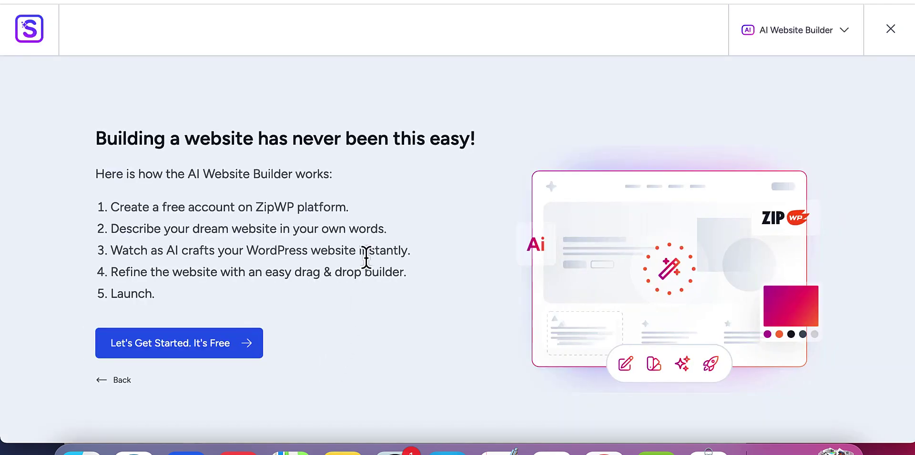
left_click(206, 344)
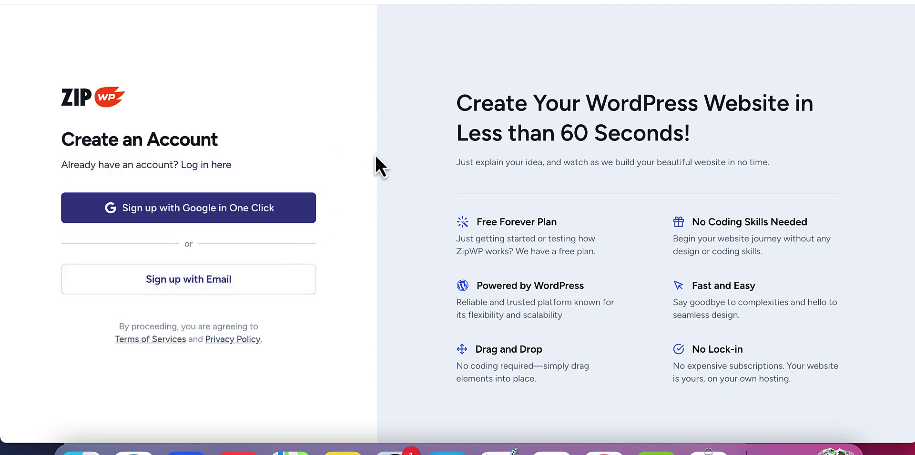
- Sign up for ZipWP with Google on the Free plan and connect the account to the website
left_click(188, 220)
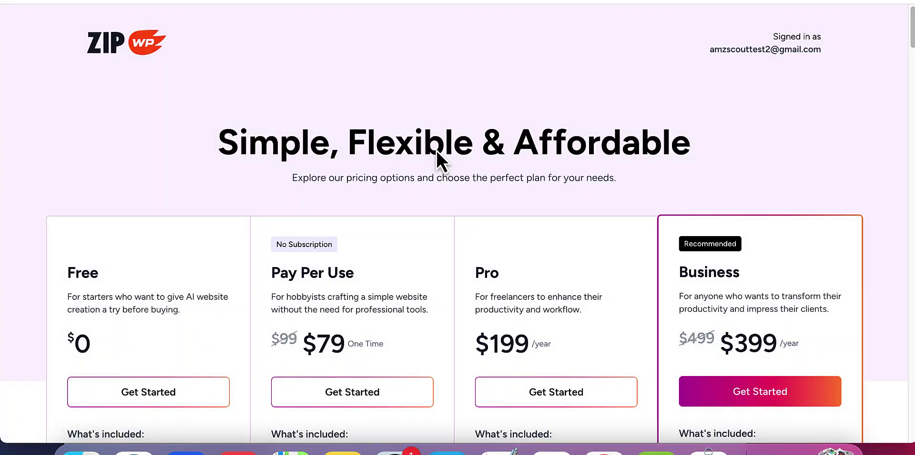
scroll(436, 149, "down", 1)
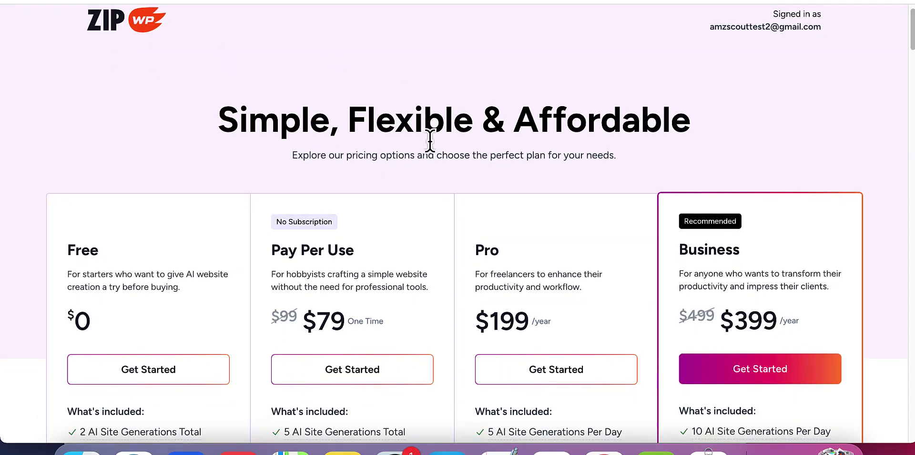
scroll(430, 141, "down", 5)
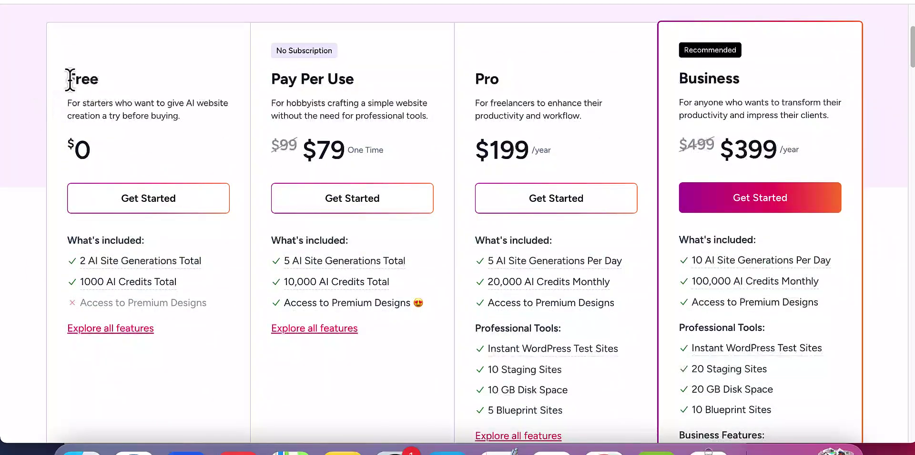
left_click_drag(70, 79, 118, 81)
left_click(120, 81)
mouse_move(98, 262)
left_click(149, 198)
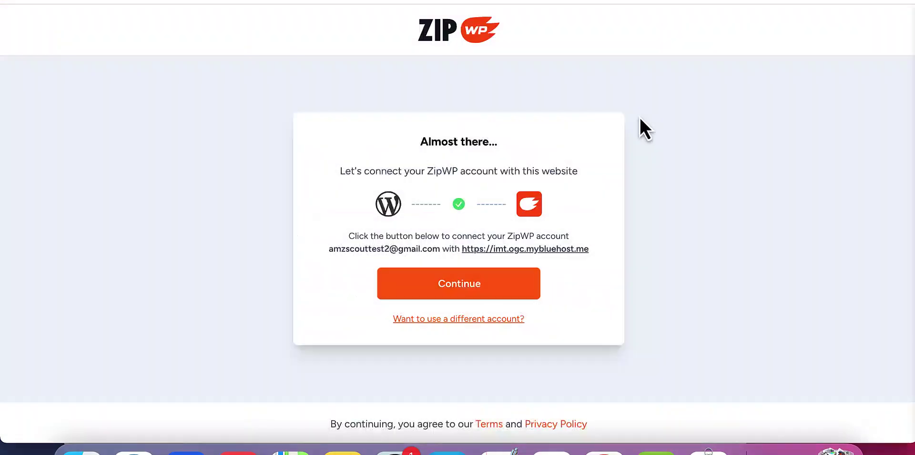
left_click(454, 288)
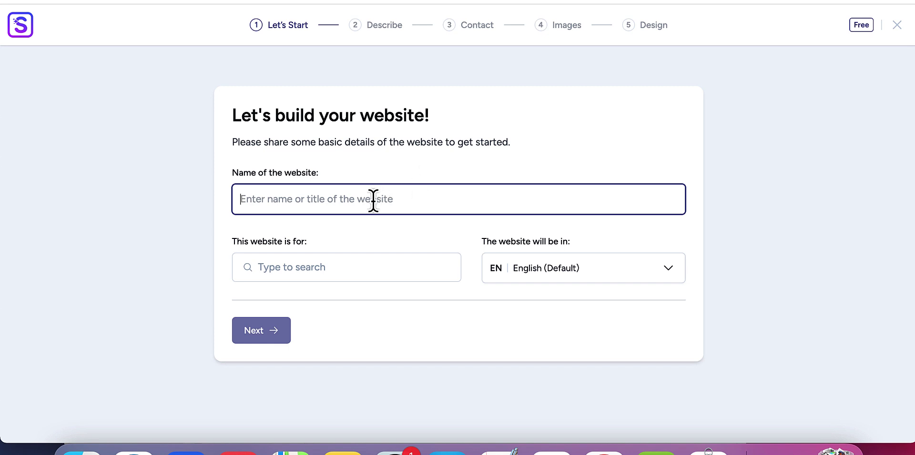
- Name the website "MannyG Personal Training", set its category to Personal Trainer with English as the language, and continue
type("Manny")
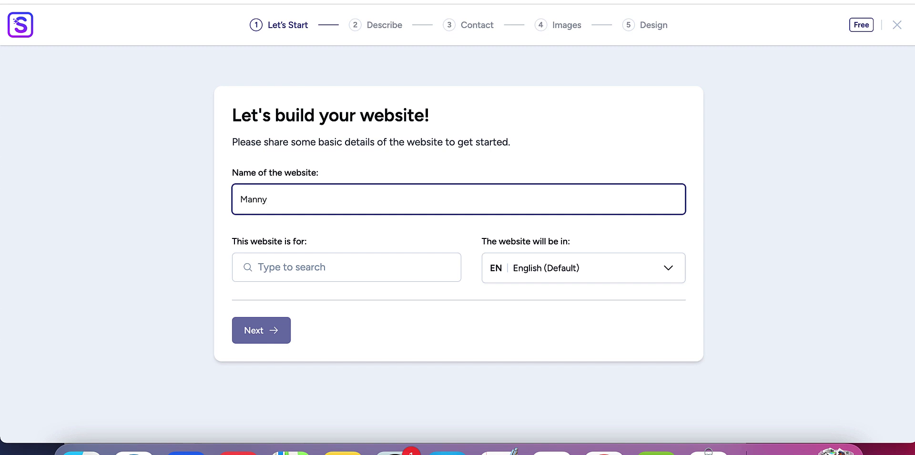
type("G Personal Training")
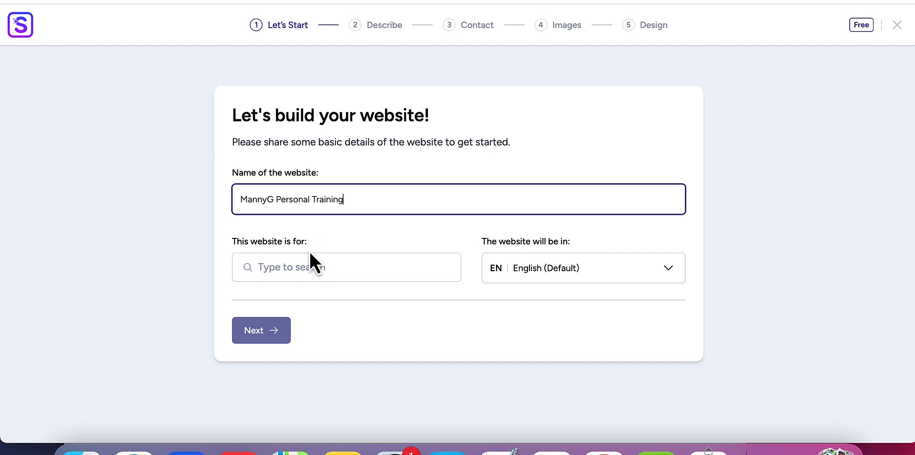
left_click(319, 269)
type("person")
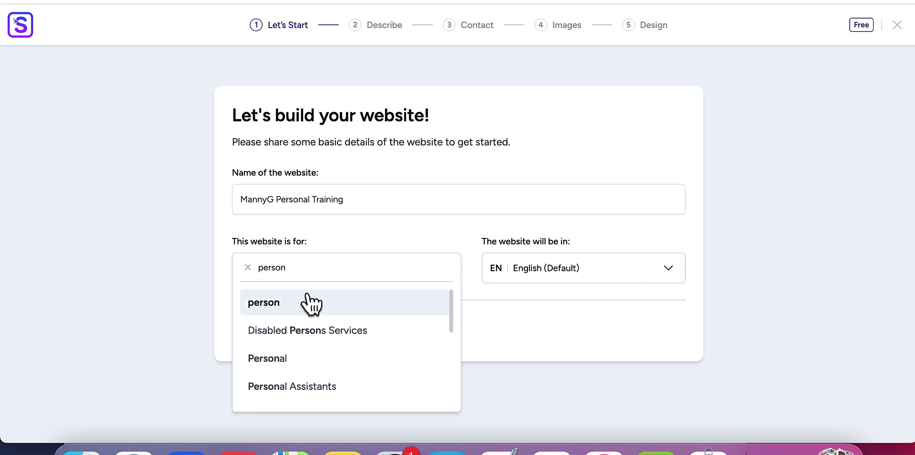
type("al trai")
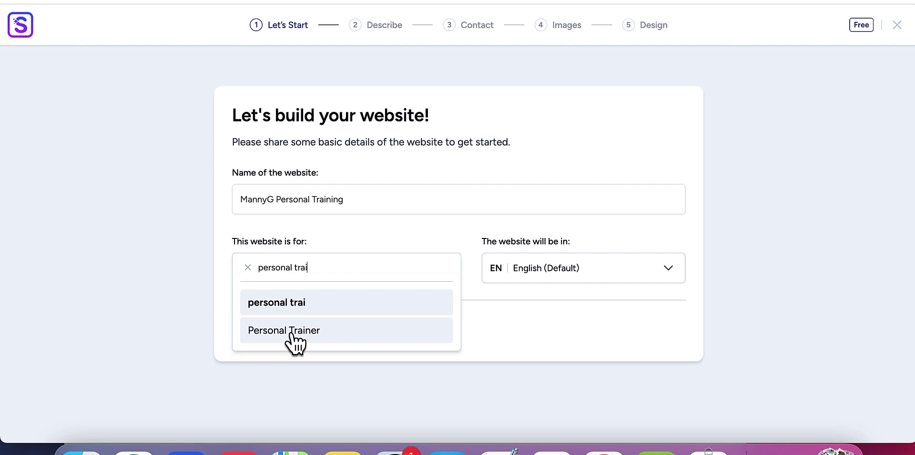
left_click(291, 332)
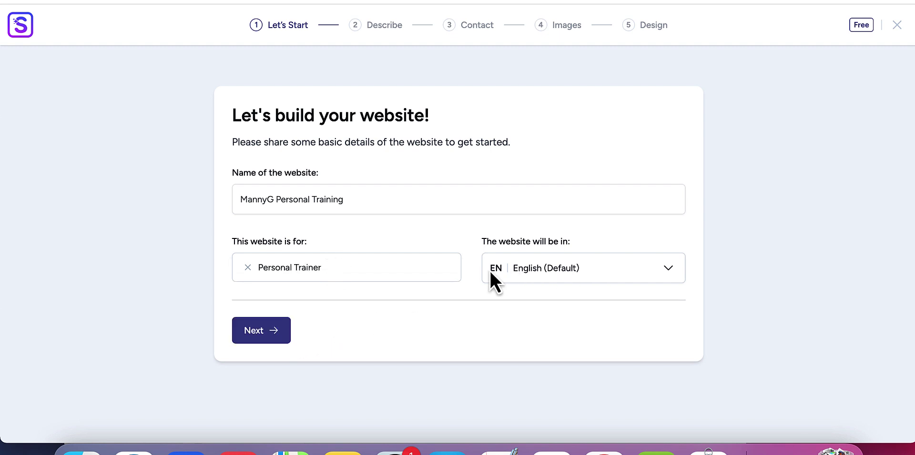
left_click(668, 268)
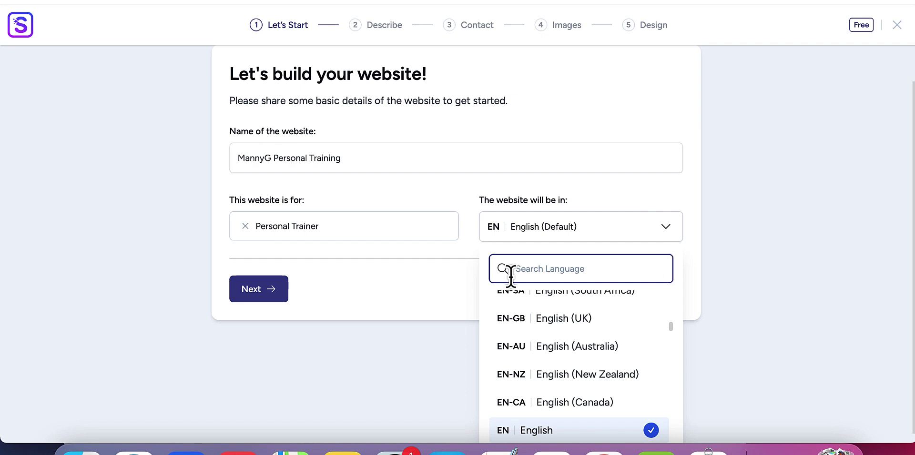
left_click(412, 295)
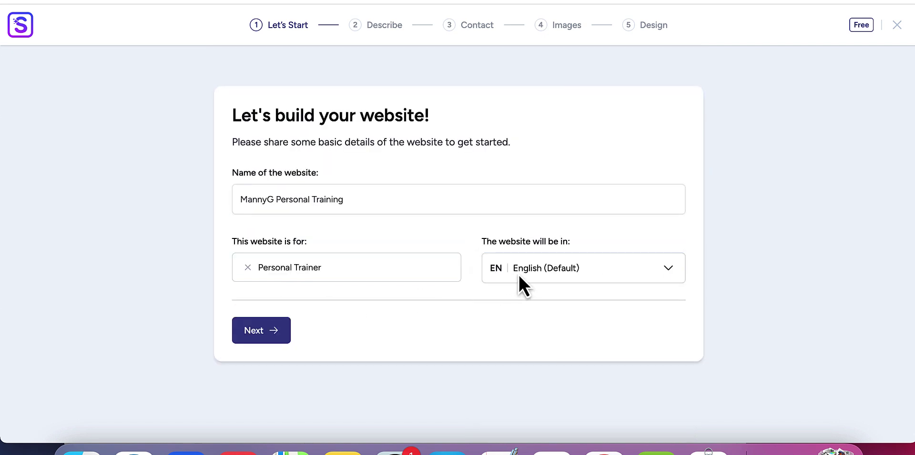
left_click(260, 333)
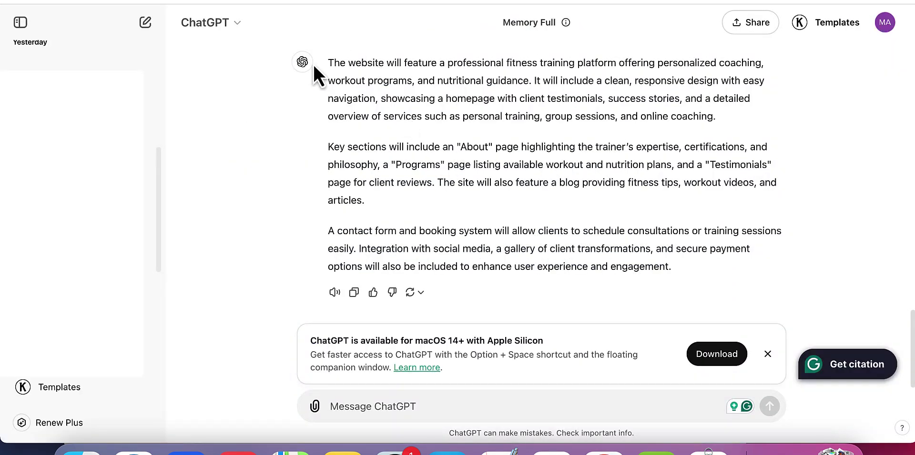
- Copy the generated three-paragraph website description from ChatGPT into the AI builder's description of the business and continue
left_click_drag(329, 60, 706, 270)
key("super+c")
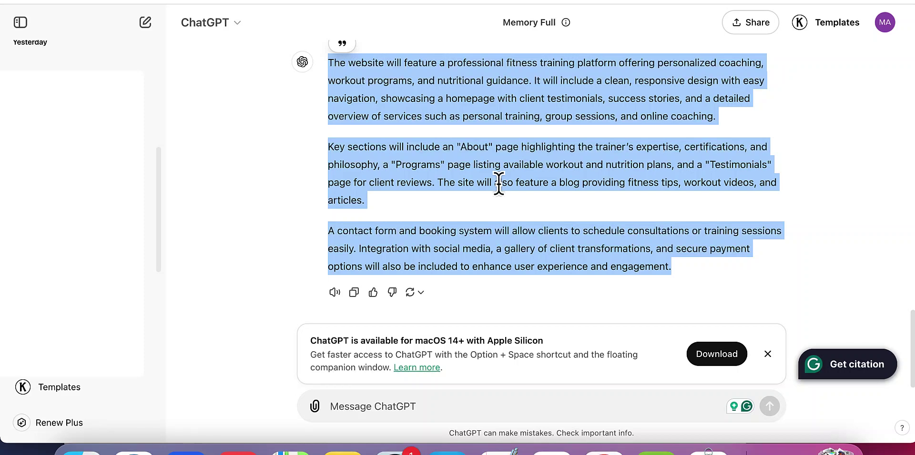
left_click(250, 154)
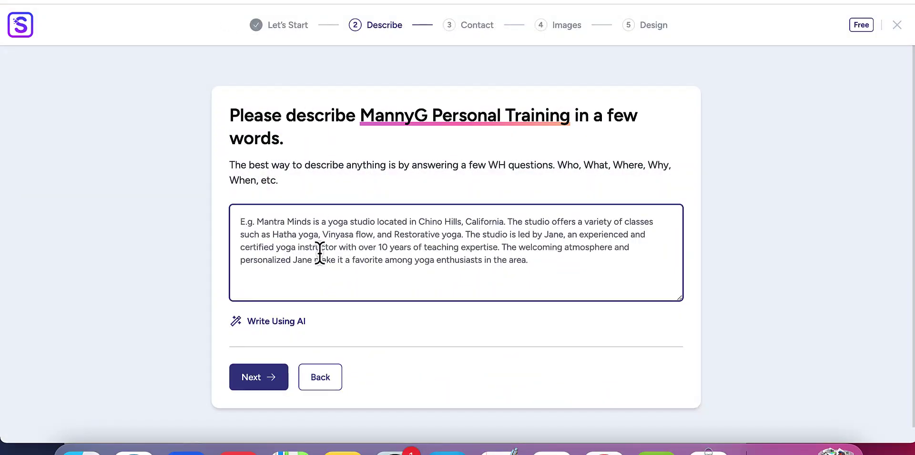
key("super+v")
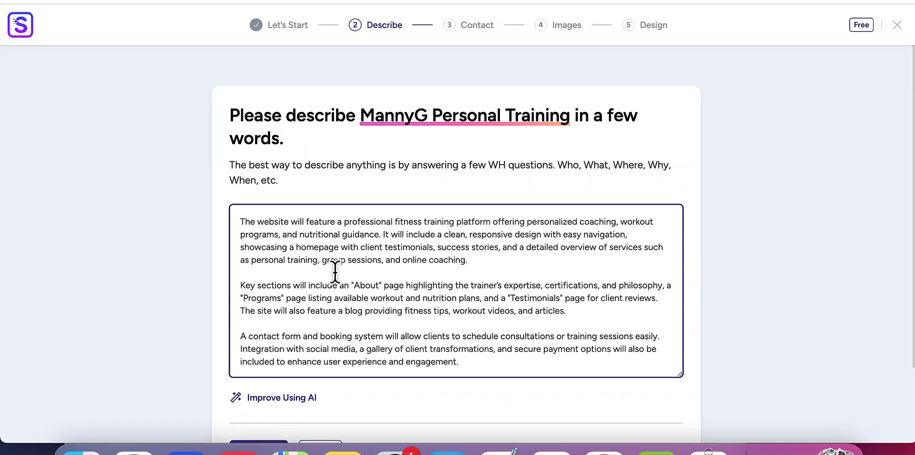
scroll(381, 305, "down", 3)
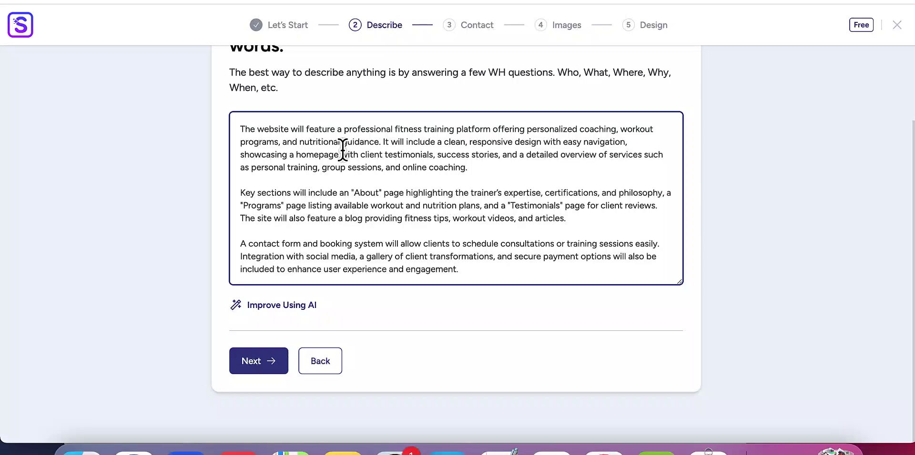
left_click(265, 364)
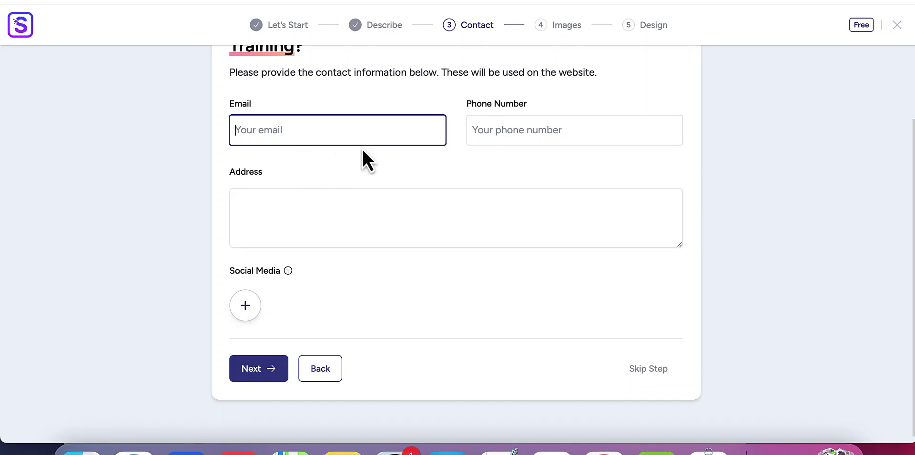
- Look over the contact fields and social media options, and continue with the contact details left blank
left_click(368, 216)
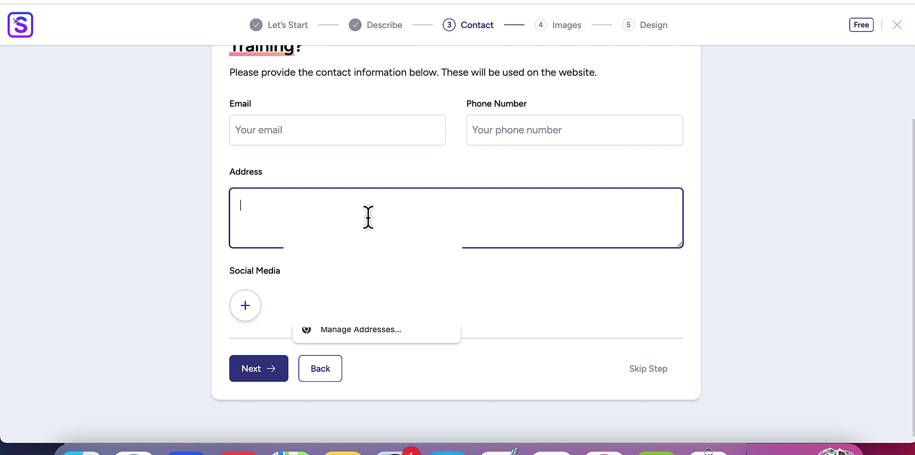
left_click(556, 154)
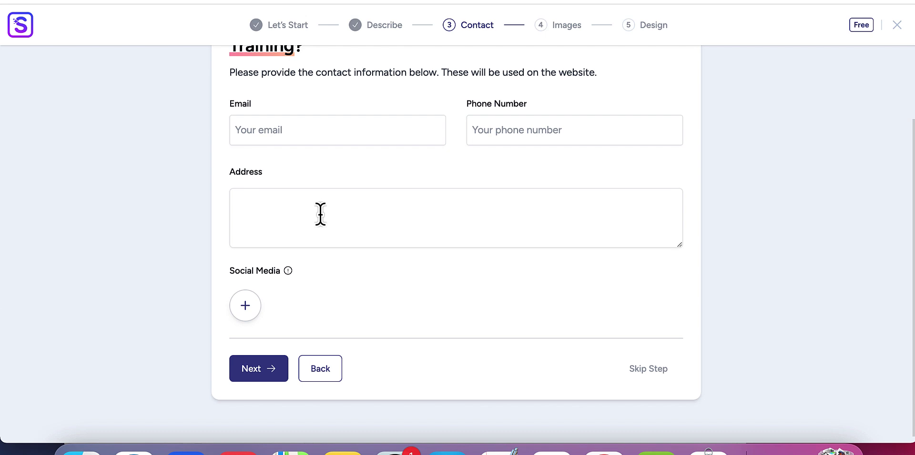
left_click(245, 316)
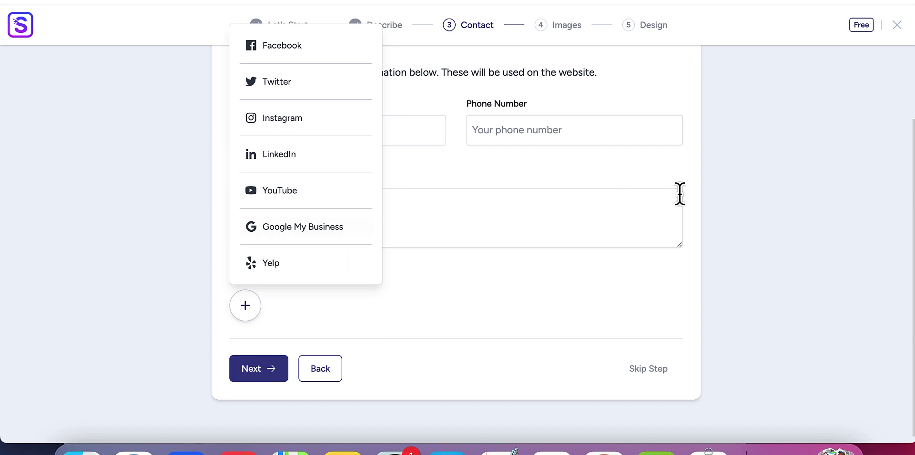
left_click(744, 195)
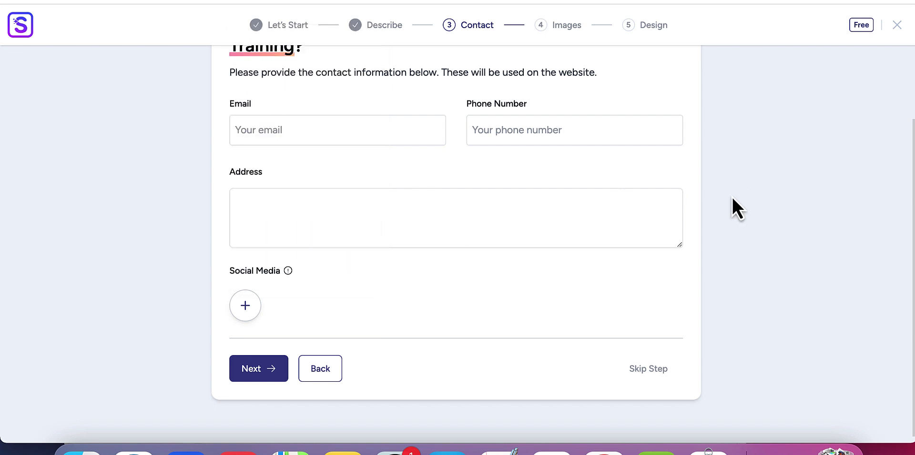
left_click(259, 371)
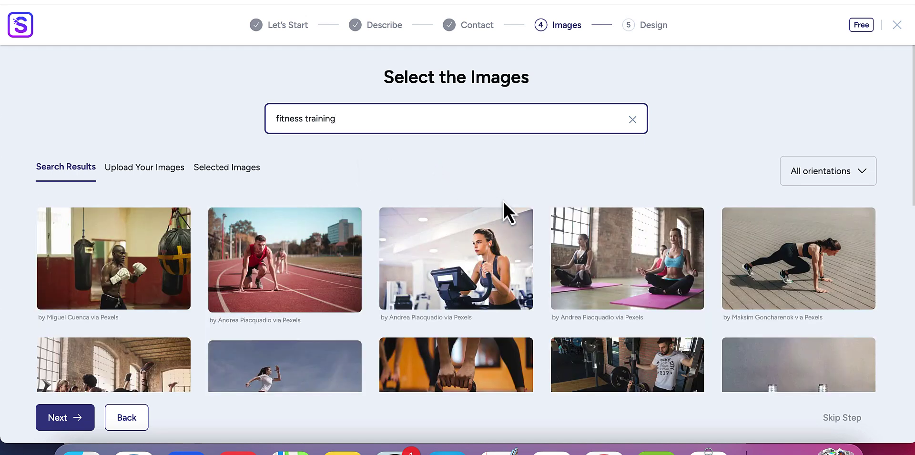
- Select the fitness training photos of the woman on the exercise bike, the women exercising on mats and the red kettlebell
scroll(635, 261, "down", 1)
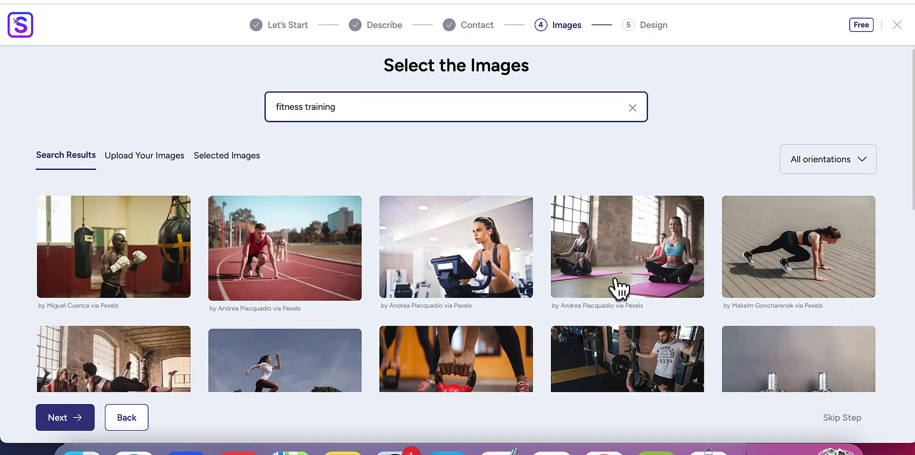
scroll(628, 234, "down", 2)
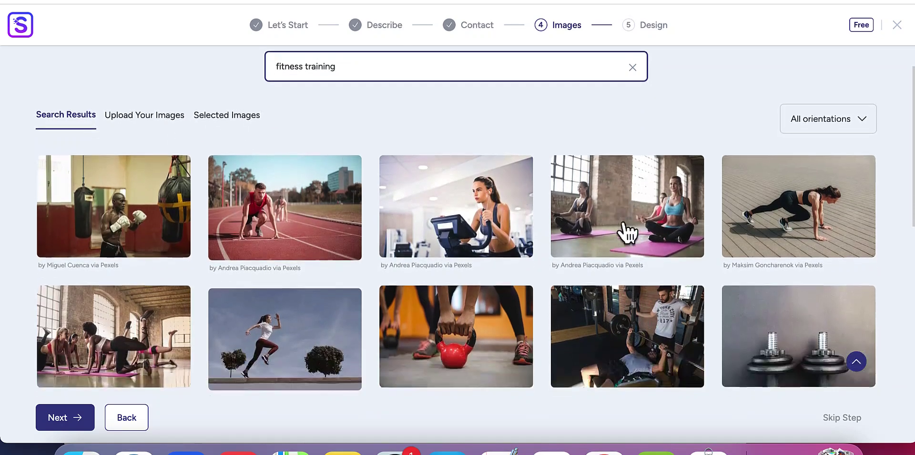
left_click(472, 228)
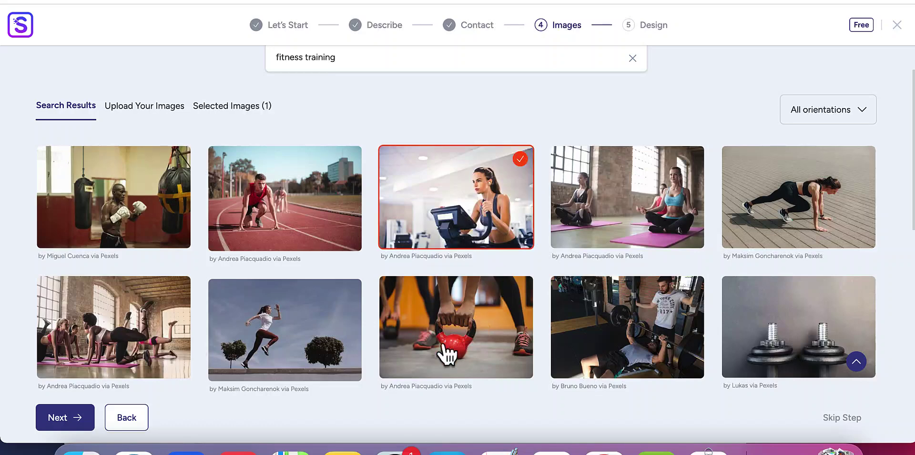
left_click(155, 344)
scroll(506, 284, "down", 3)
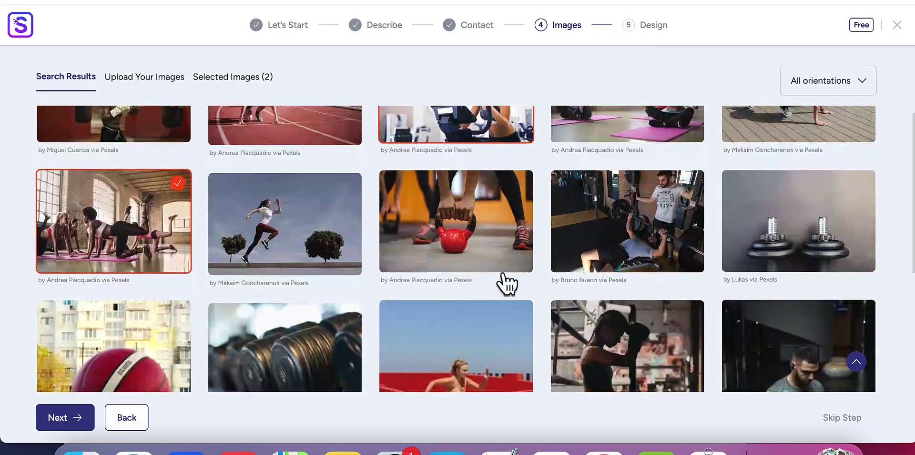
left_click(488, 265)
- Add the photos of the woman running in front of the red wall and the outdoor sunset workout to the selection
scroll(592, 261, "down", 5)
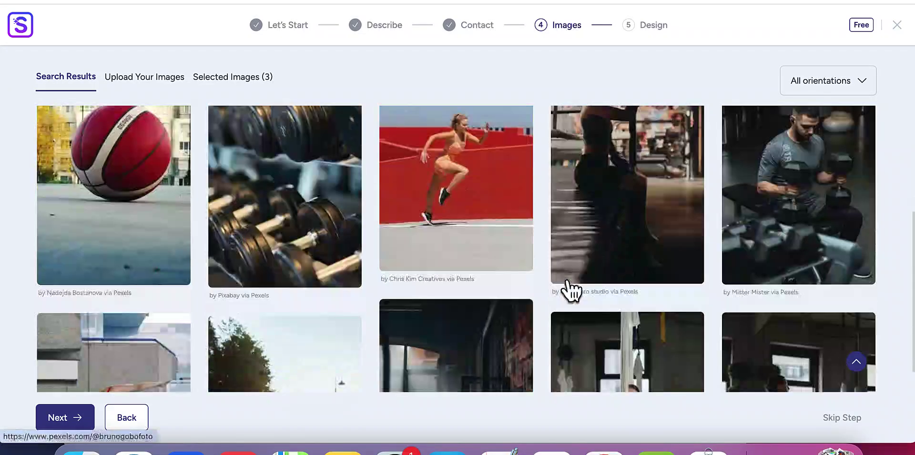
left_click(497, 271)
scroll(503, 281, "down", 6)
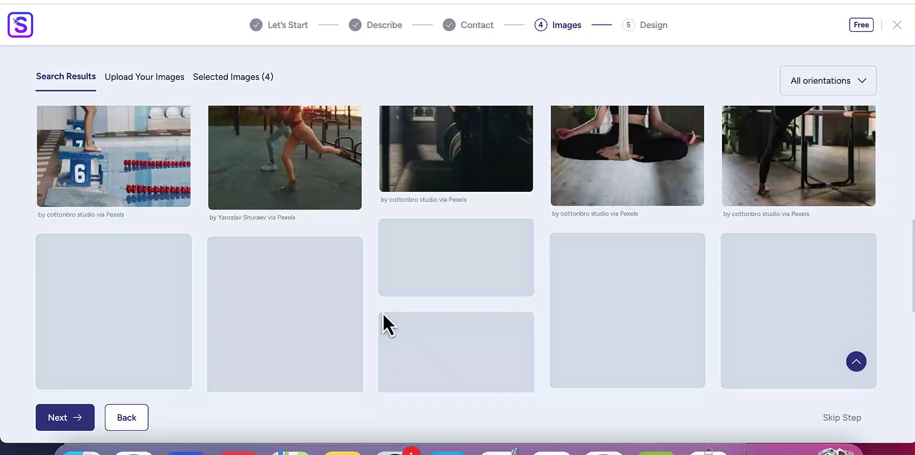
scroll(379, 328, "up", 6)
scroll(448, 292, "down", 4)
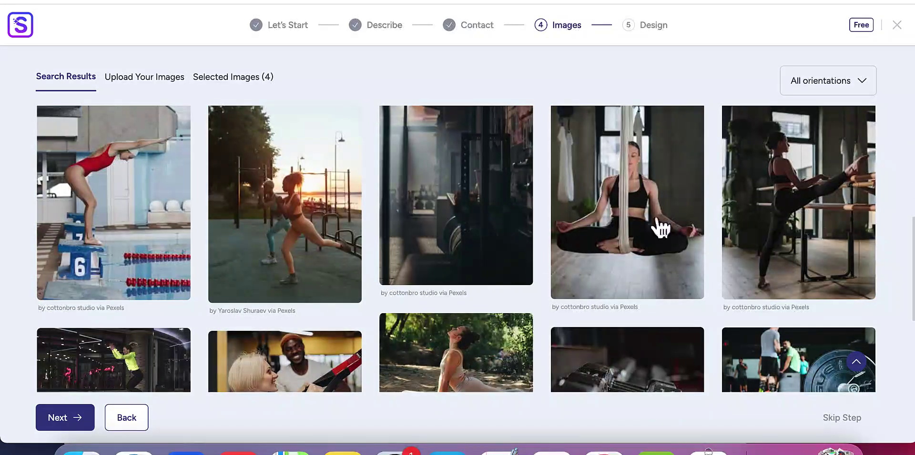
left_click(325, 242)
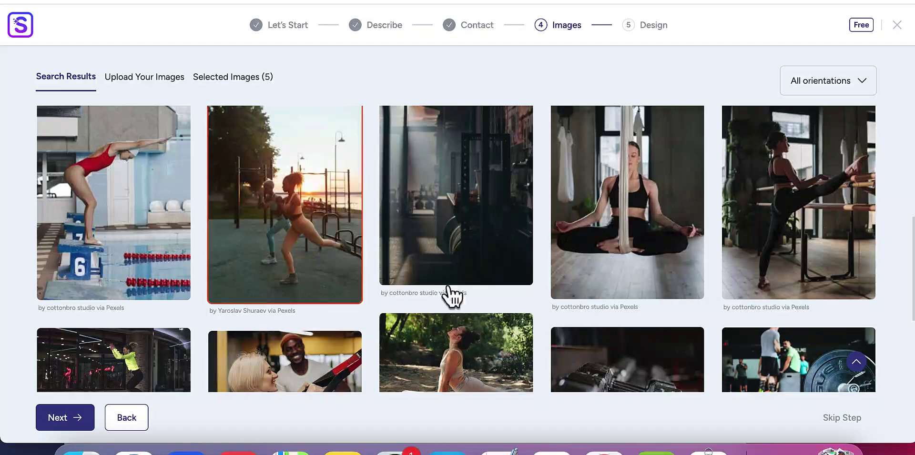
- Review the selected fitness training photos and continue to the design choice
scroll(447, 272, "up", 15)
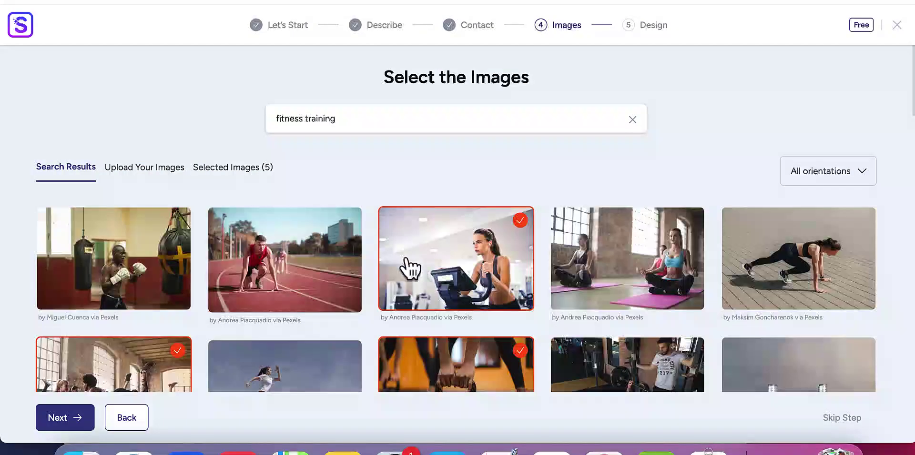
scroll(402, 265, "down", 6)
scroll(404, 263, "up", 6)
scroll(238, 257, "down", 5)
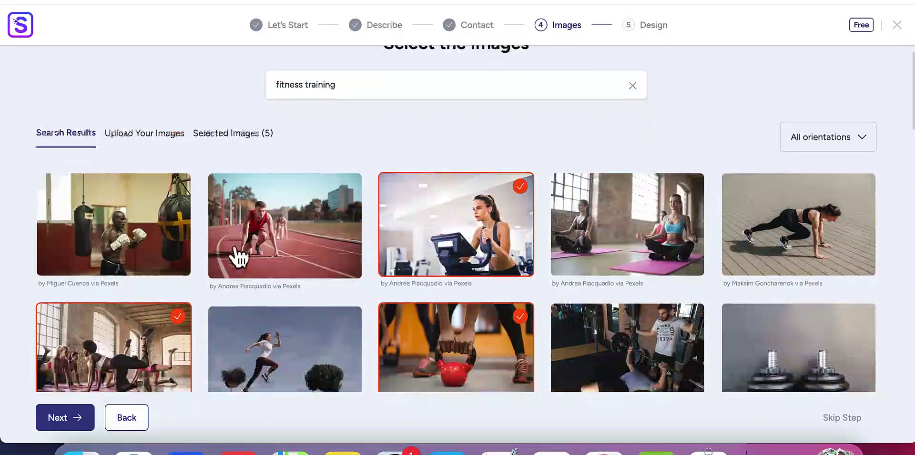
left_click(65, 419)
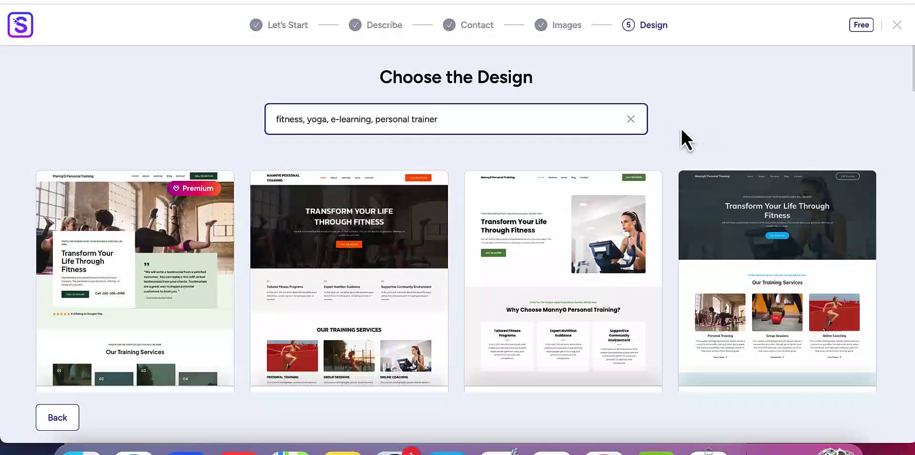
- Browse the suggested website designs and compare their layouts, from Option 1 down to Option 32
left_click(681, 128)
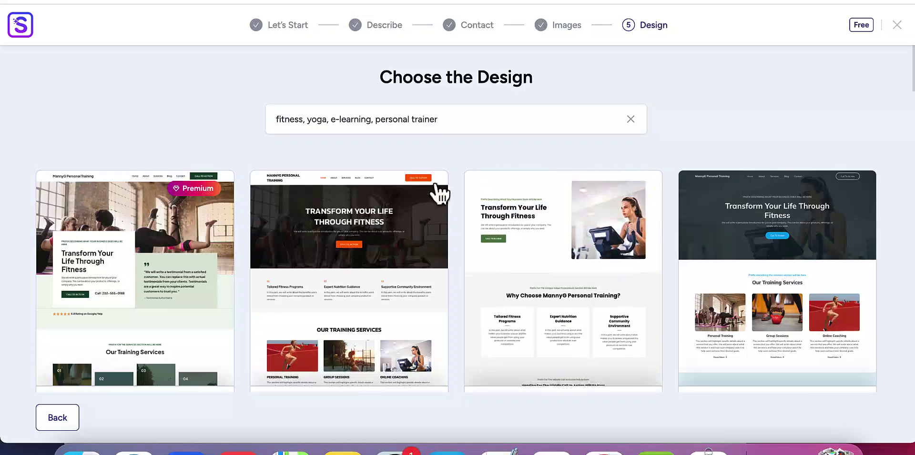
scroll(450, 161, "down", 1)
scroll(453, 250, "down", 5)
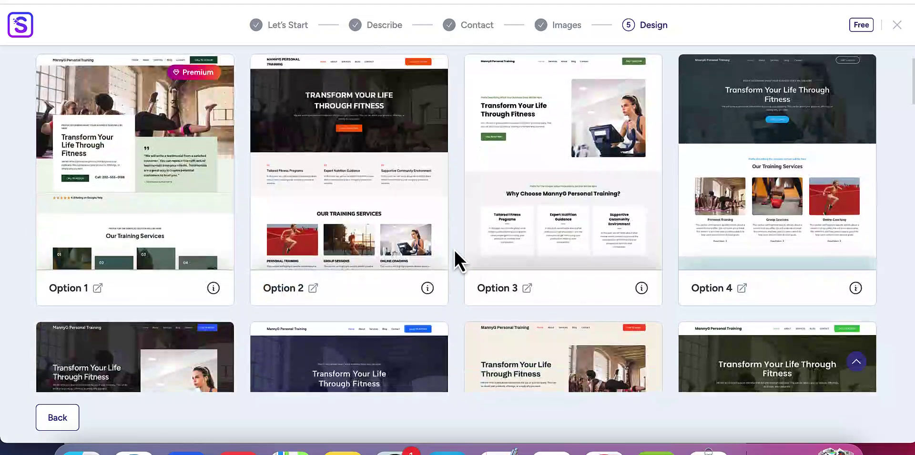
scroll(456, 229, "down", 1)
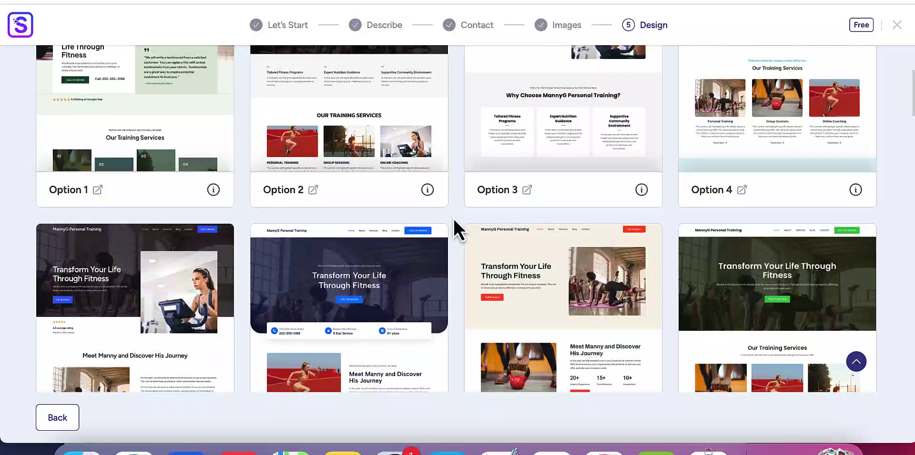
scroll(453, 218, "down", 5)
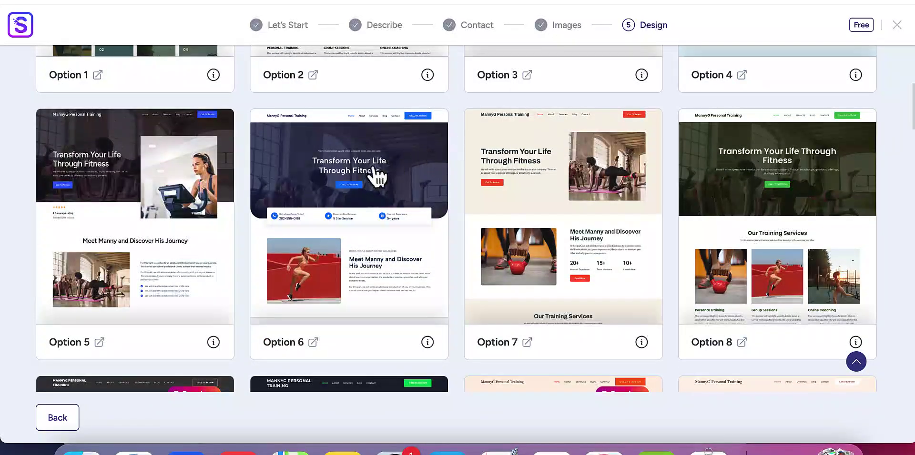
scroll(374, 176, "down", 5)
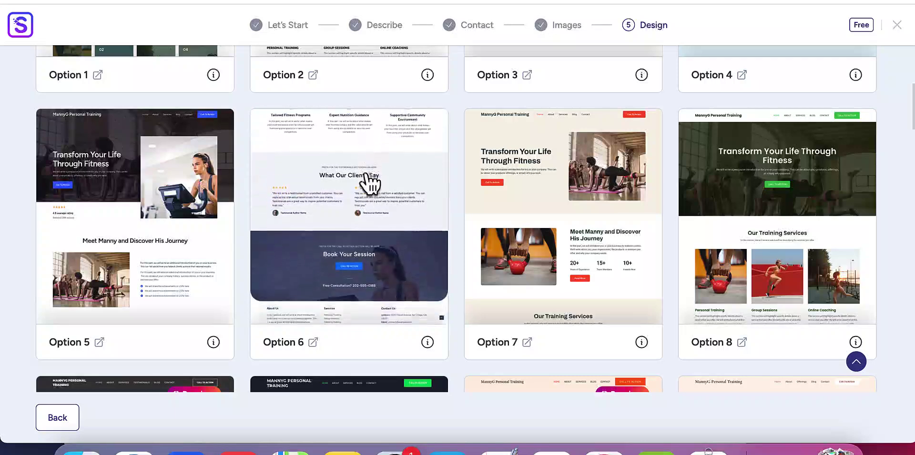
scroll(562, 195, "down", 5)
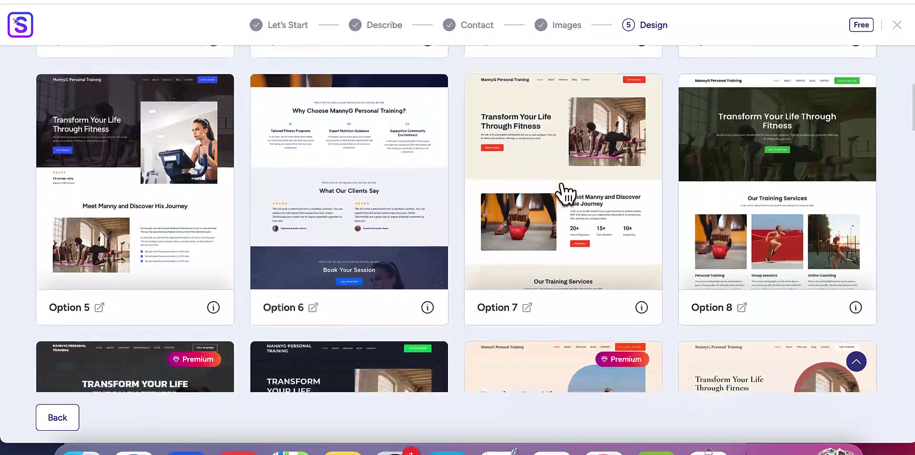
scroll(446, 193, "down", 1)
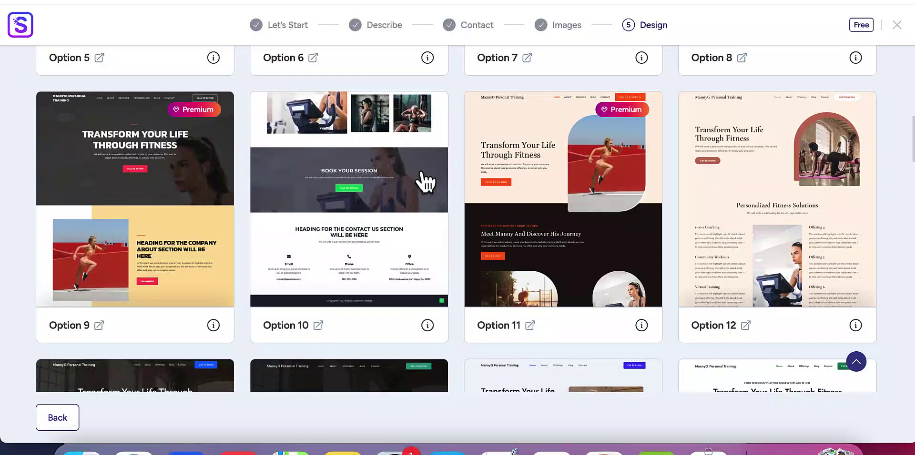
scroll(455, 155, "down", 5)
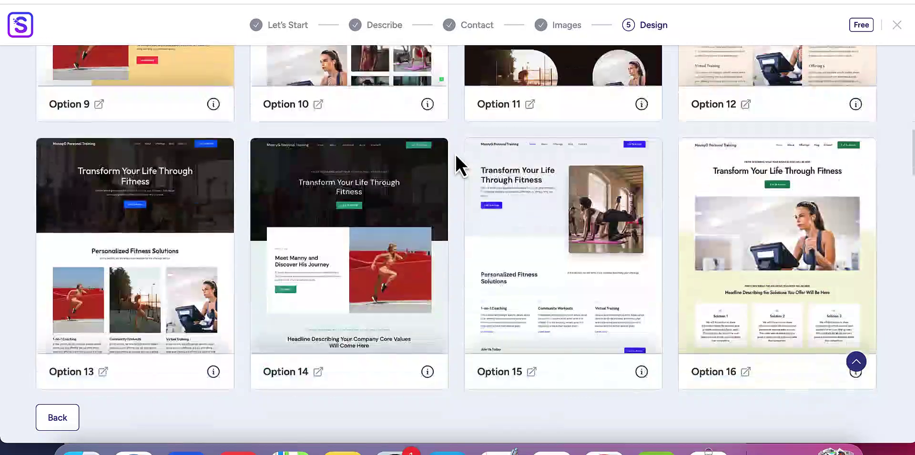
scroll(456, 154, "down", 4)
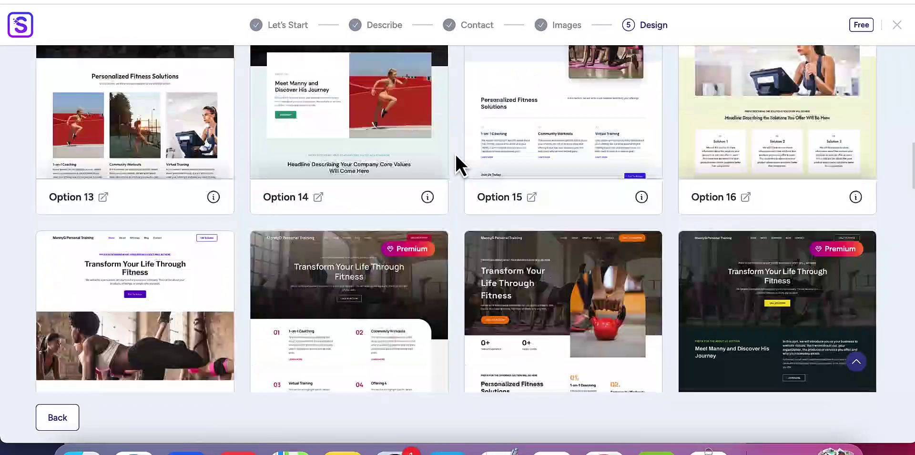
scroll(456, 153, "down", 2)
scroll(455, 153, "down", 10)
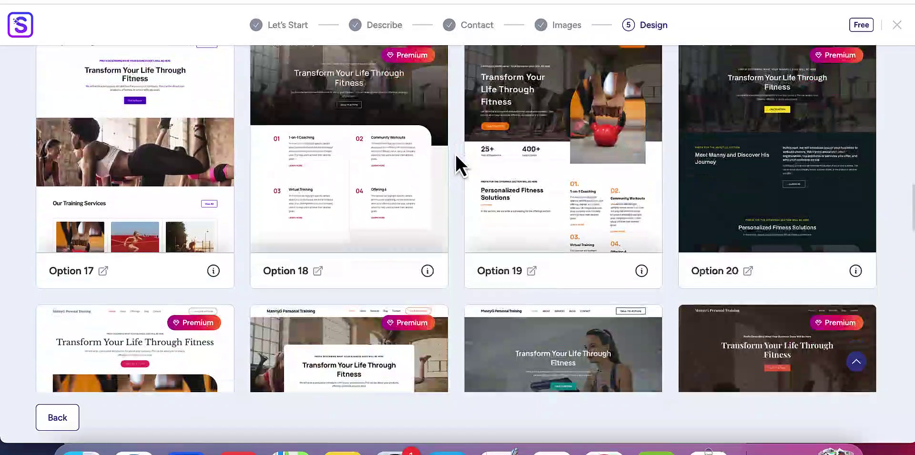
scroll(456, 153, "down", 9)
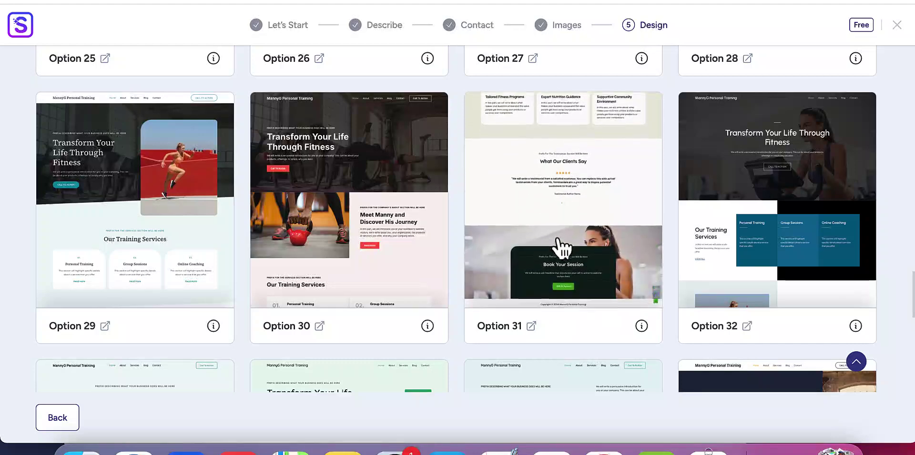
- Choose the Option 31 design and continue with the Lexend & DM Sans font pair and Original color palette
left_click(558, 213)
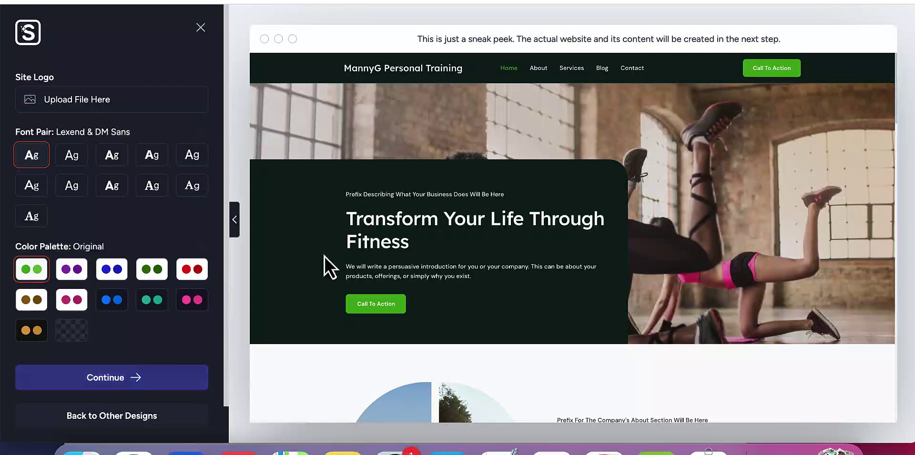
left_click(123, 379)
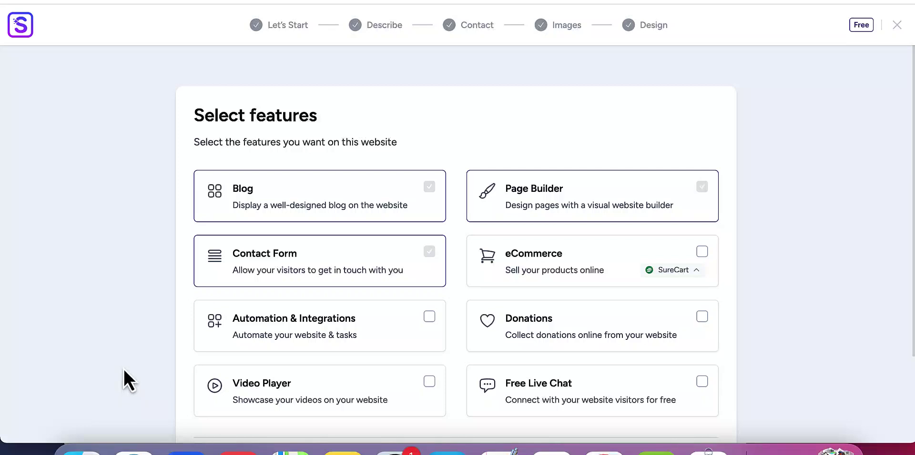
- Keep only the Blog, Page Builder and Contact Form features and start building the website
scroll(453, 185, "down", 1)
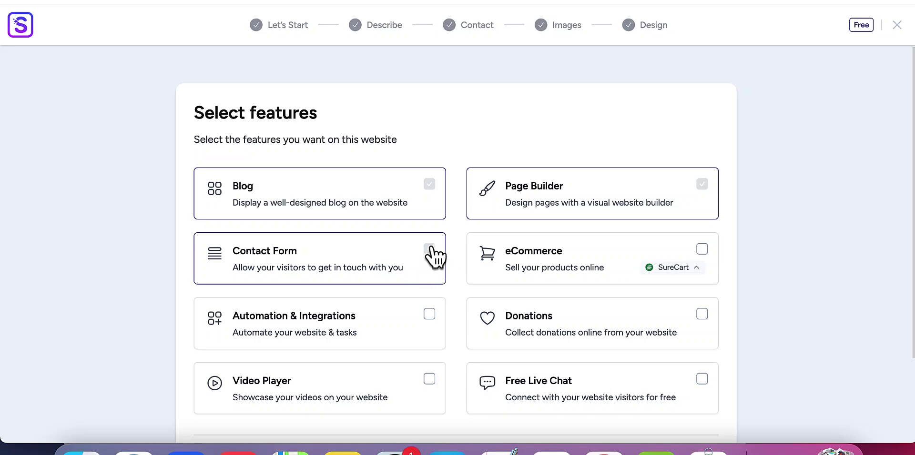
scroll(474, 333, "down", 5)
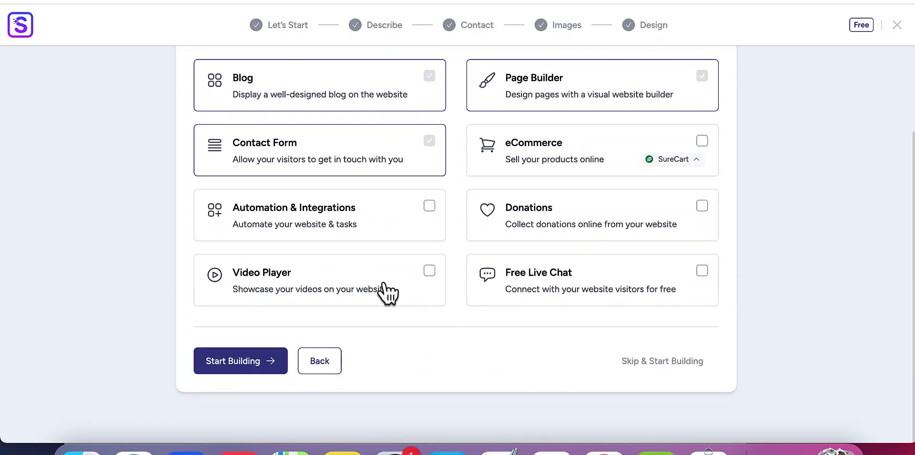
left_click(429, 277)
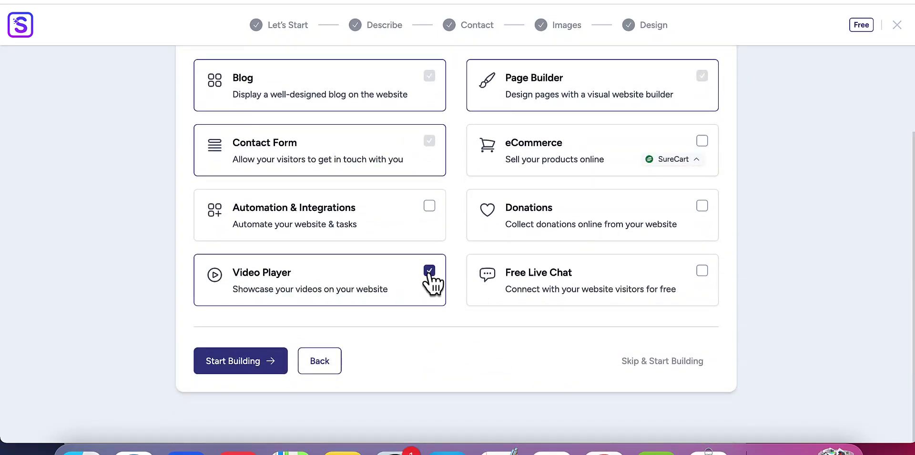
left_click(430, 279)
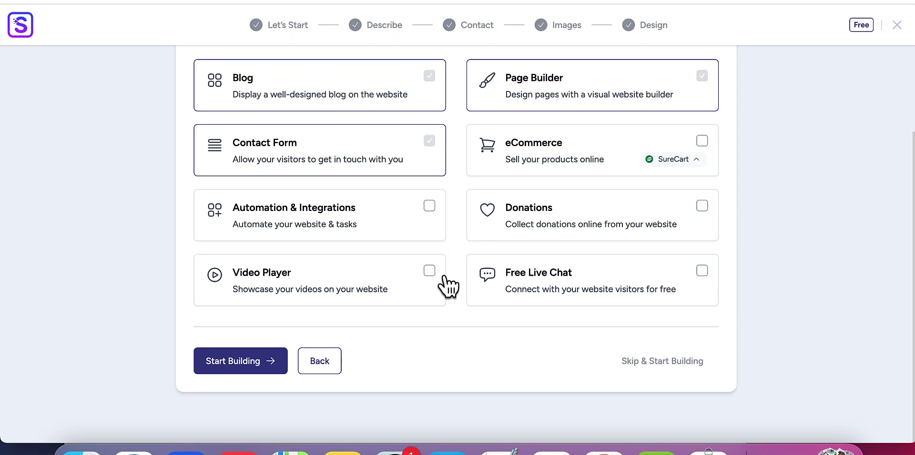
scroll(445, 276, "up", 3)
scroll(445, 296, "down", 3)
left_click(243, 363)
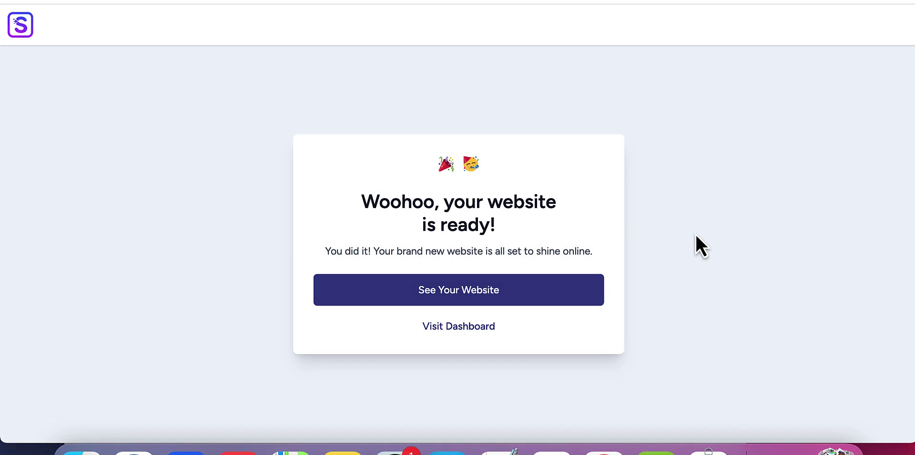
- Open the generated website and look over its home page from the hero section to the footer
left_click(452, 292)
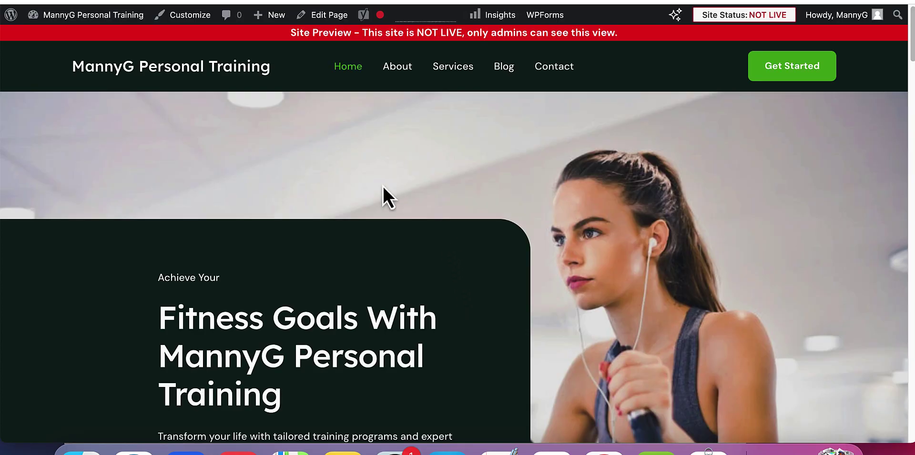
scroll(384, 186, "down", 10)
scroll(382, 185, "down", 10)
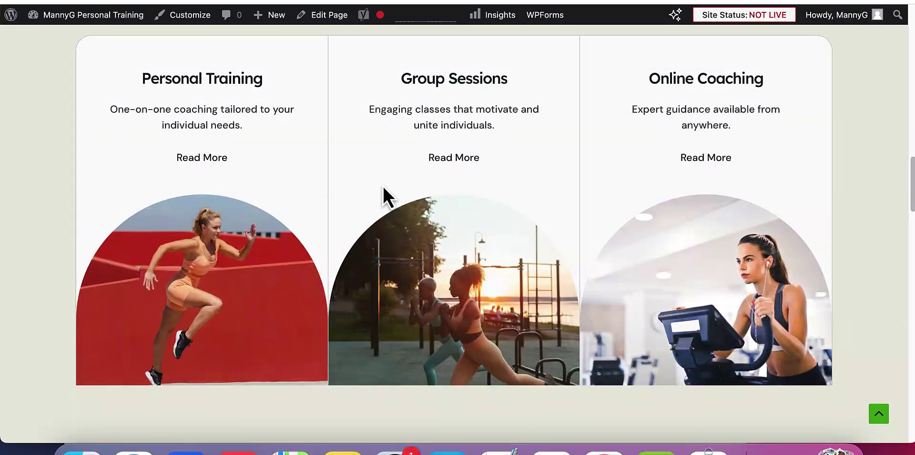
scroll(382, 187, "down", 5)
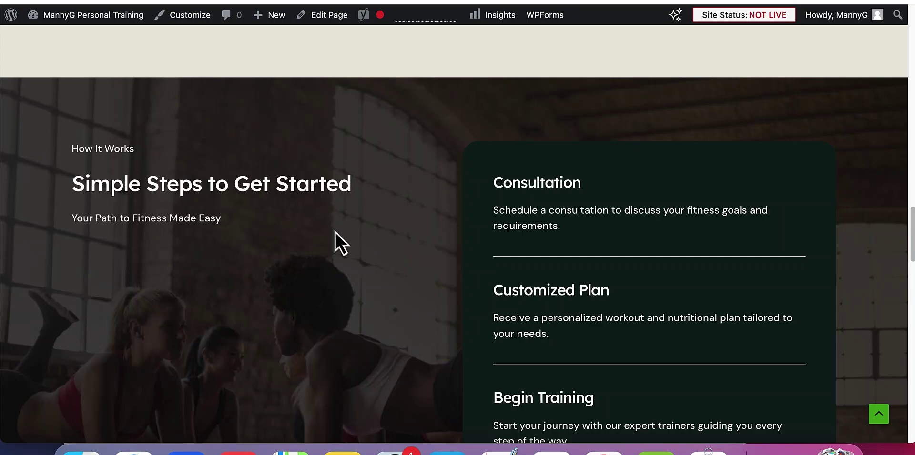
scroll(335, 231, "down", 5)
scroll(335, 231, "down", 7)
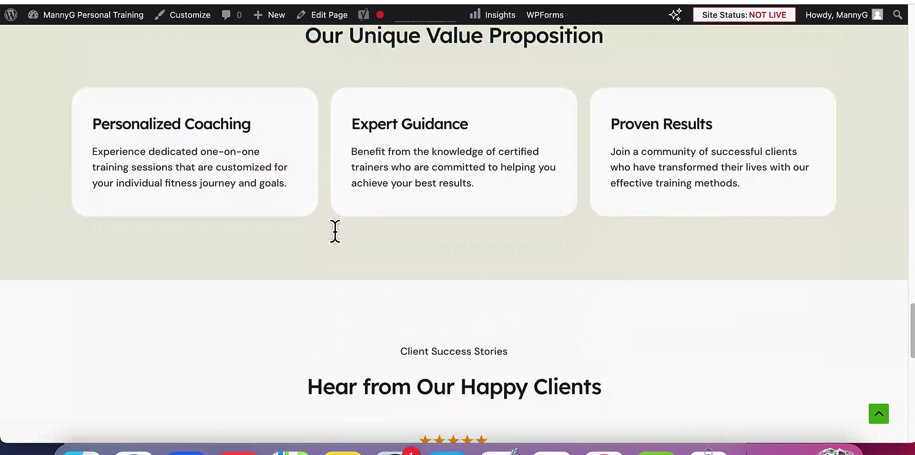
scroll(343, 196, "down", 8)
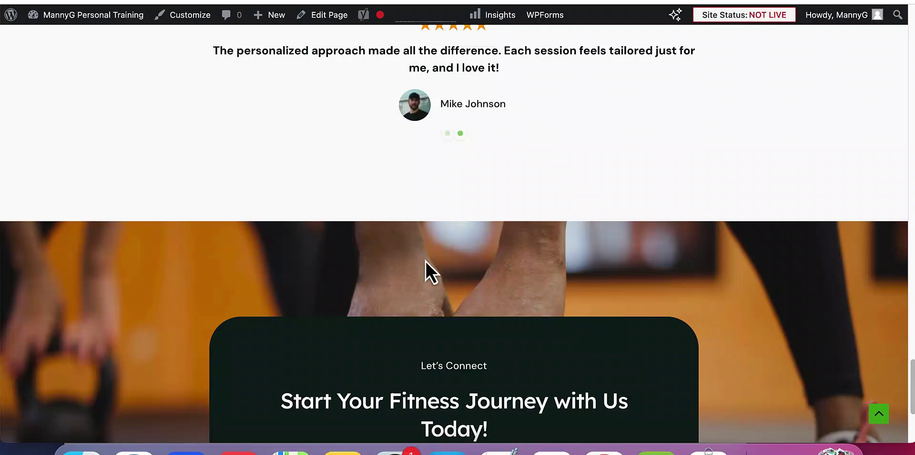
scroll(425, 261, "down", 4)
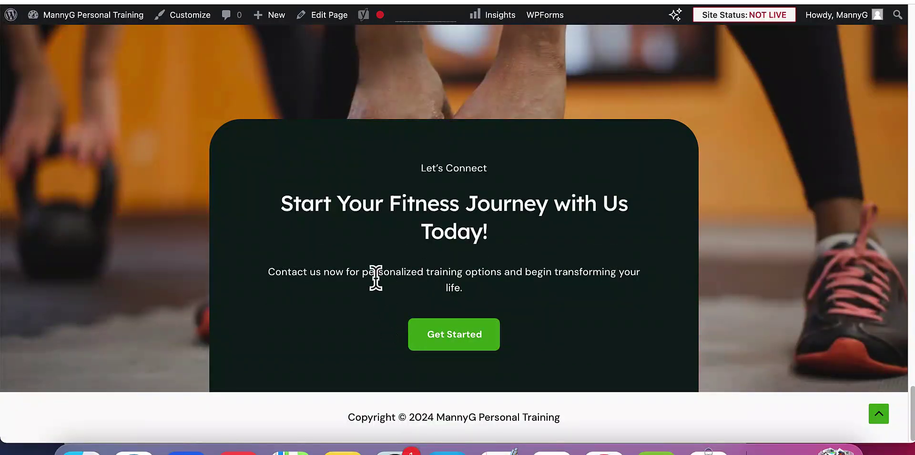
scroll(376, 278, "up", 20)
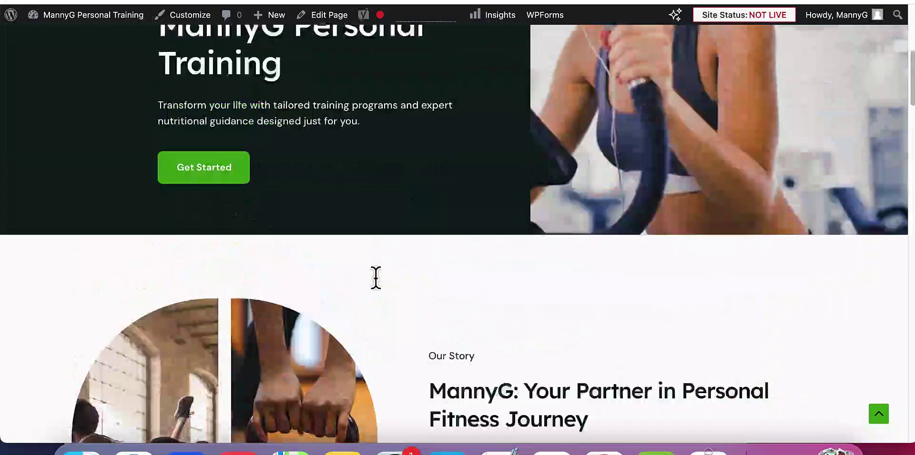
scroll(376, 278, "up", 5)
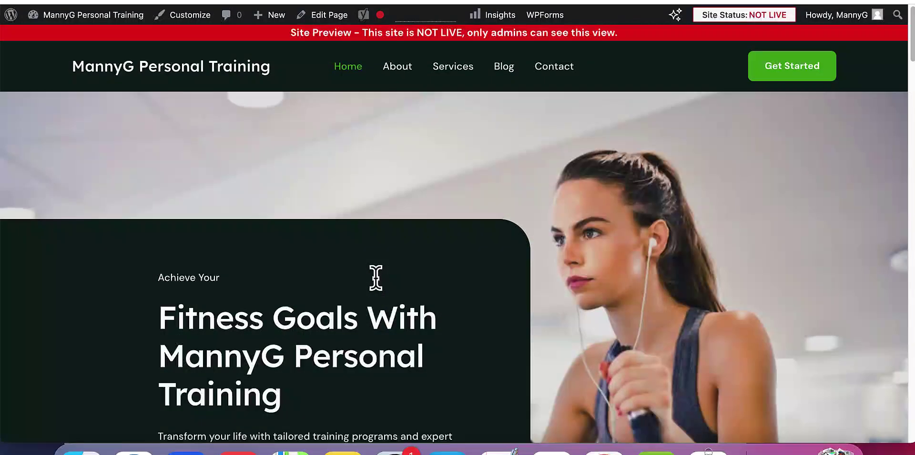
- Open the site's About and Blog pages in new browser tabs
right_click(400, 67)
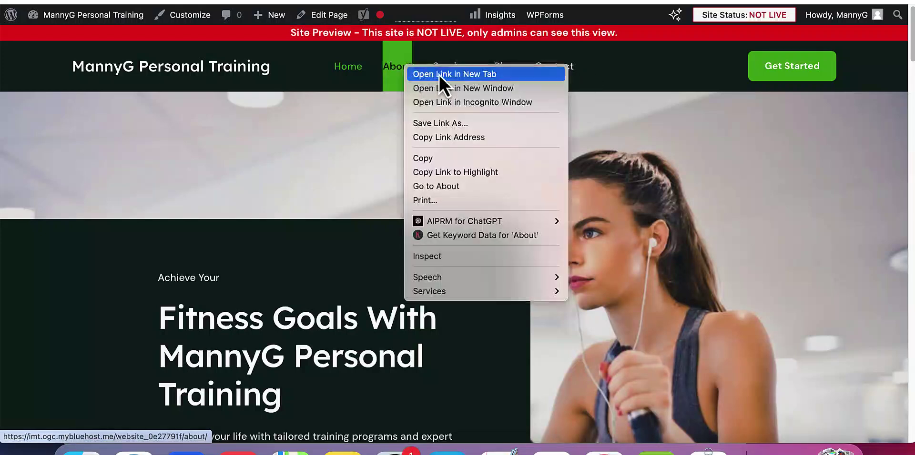
left_click(439, 74)
right_click(513, 65)
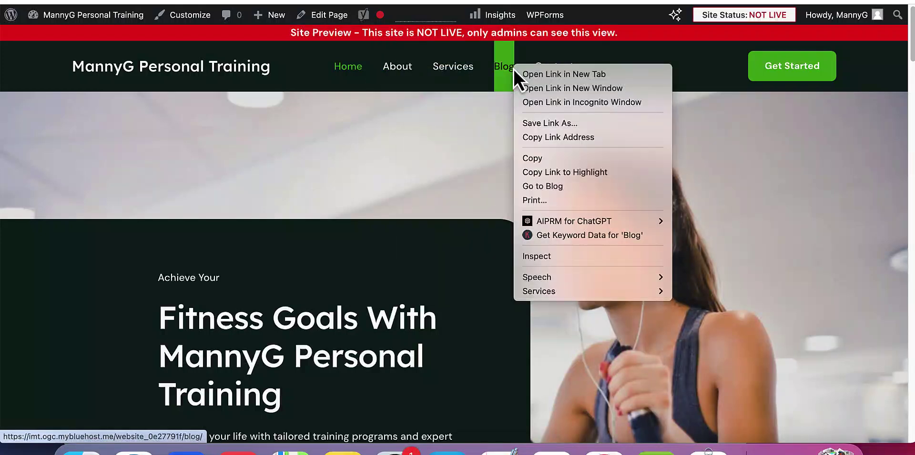
left_click(550, 75)
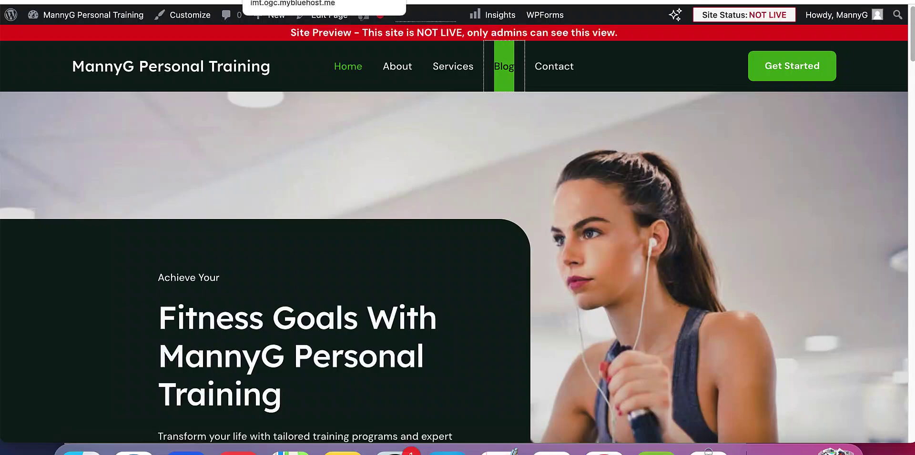
- Switch to the About page and look through its images, core values and journey sections
left_click(319, 1)
scroll(374, 172, "down", 20)
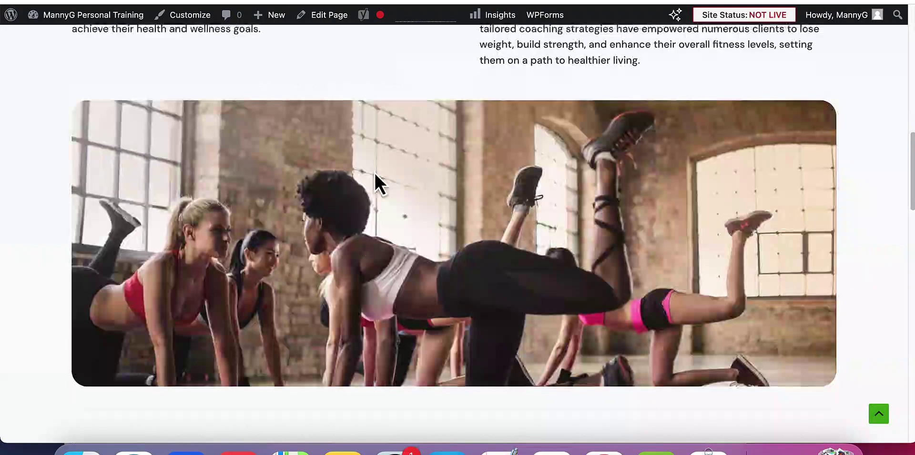
scroll(374, 172, "down", 15)
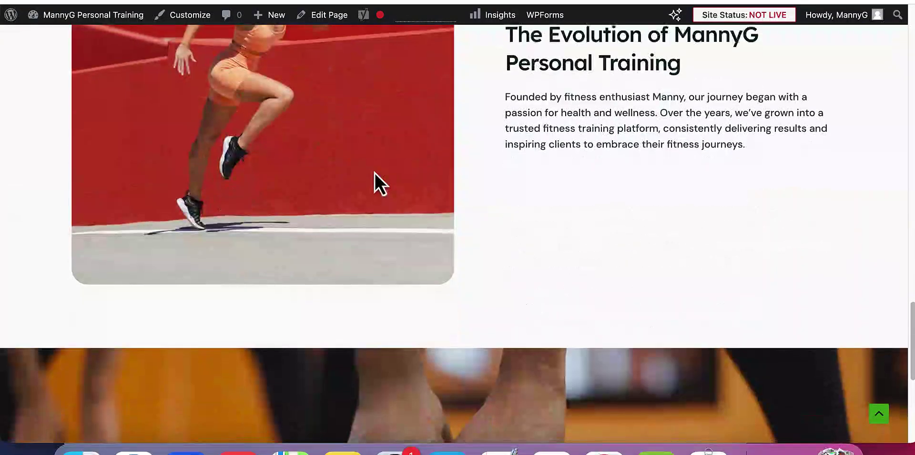
scroll(374, 172, "up", 15)
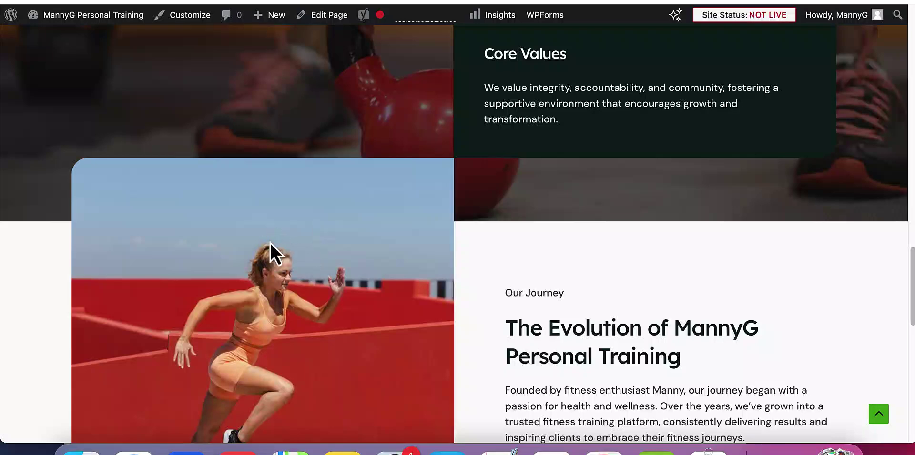
- Switch to the Blog page and look over its post cards from the header down to the last post
scroll(300, 250, "up", 5)
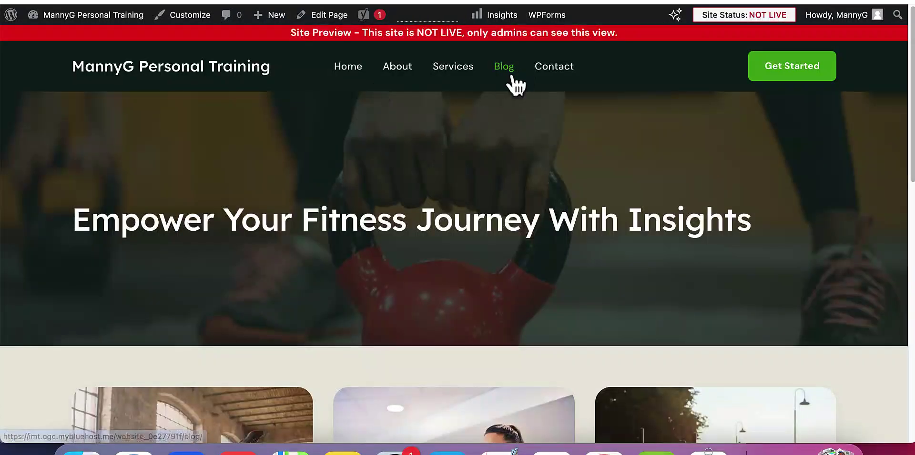
scroll(435, 190, "down", 5)
scroll(435, 285, "down", 6)
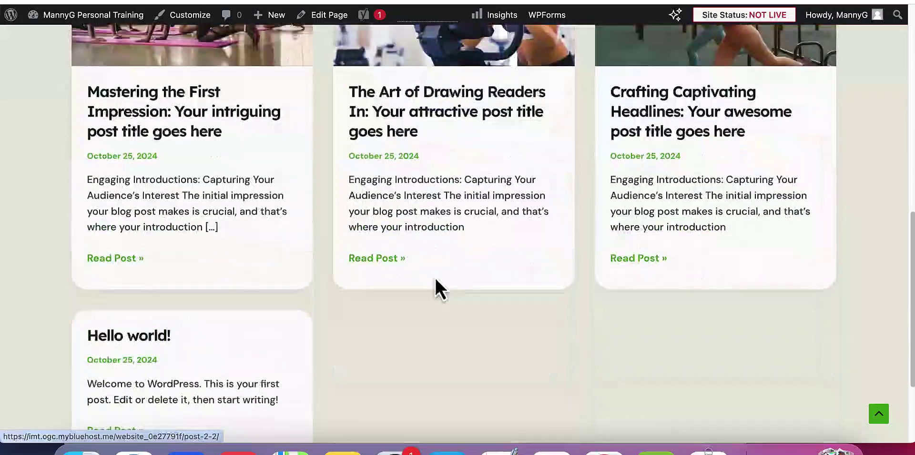
scroll(286, 295, "up", 8)
scroll(286, 295, "down", 3)
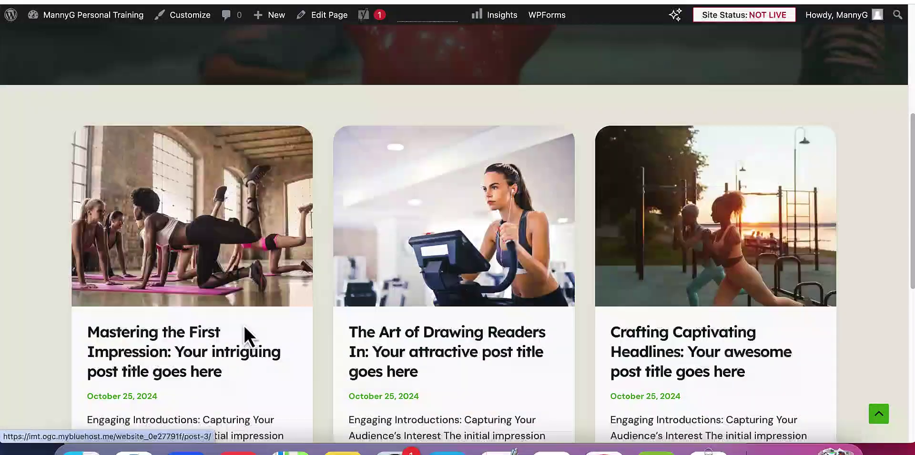
- Open the blog post "The Art of Drawing Readers In" and look through its content down to the related posts
left_click(460, 360)
scroll(460, 271, "down", 15)
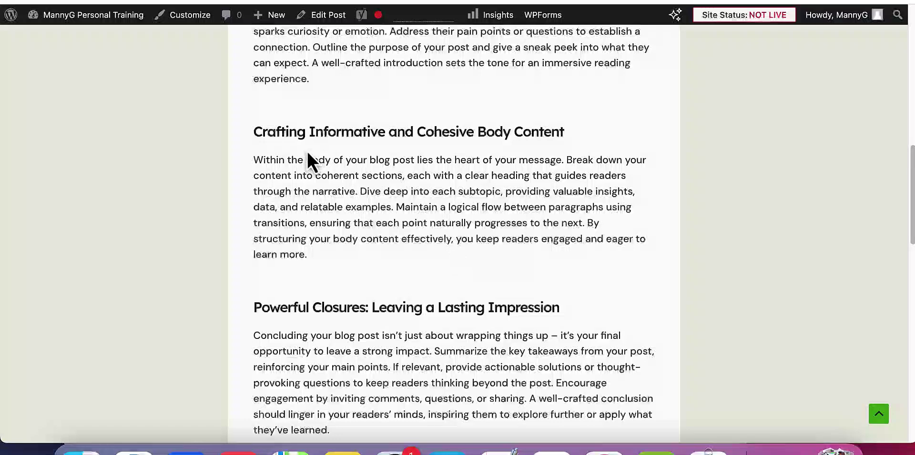
scroll(410, 208, "down", 15)
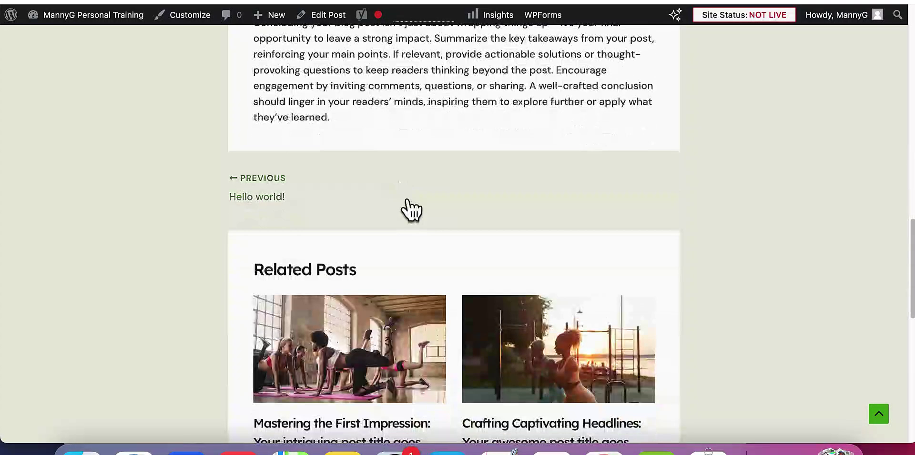
scroll(416, 205, "up", 15)
scroll(653, 245, "up", 15)
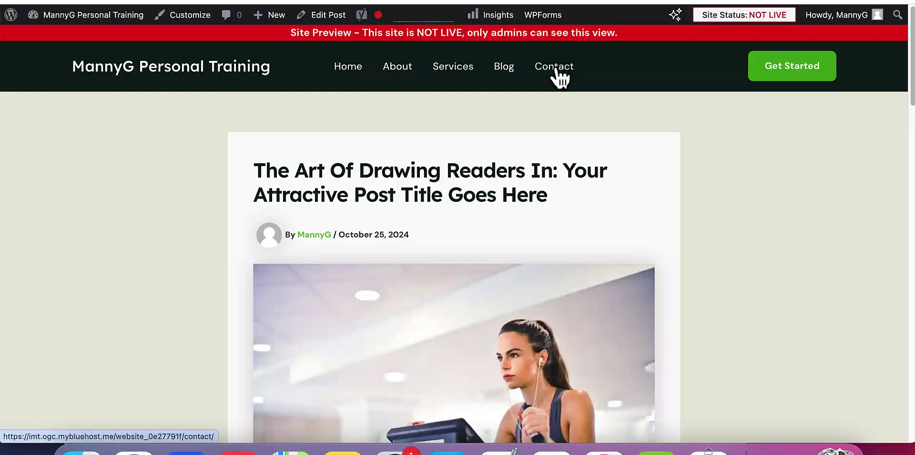
- Open the Contact page and look over its contact details, message form and Frequently Asked Questions section
scroll(421, 143, "down", 10)
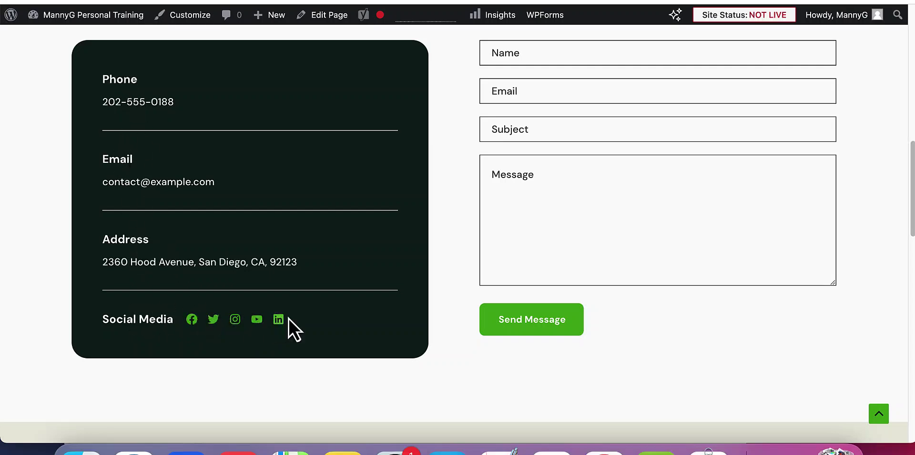
scroll(466, 225, "down", 5)
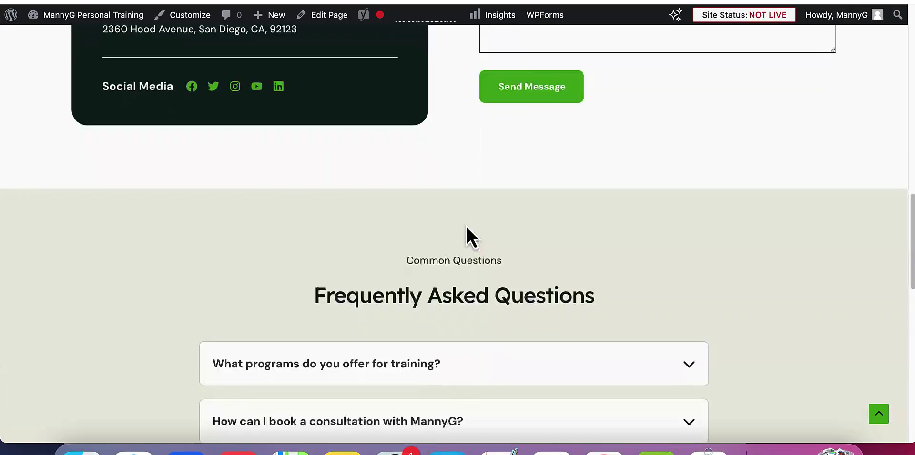
scroll(466, 226, "down", 10)
scroll(466, 225, "up", 20)
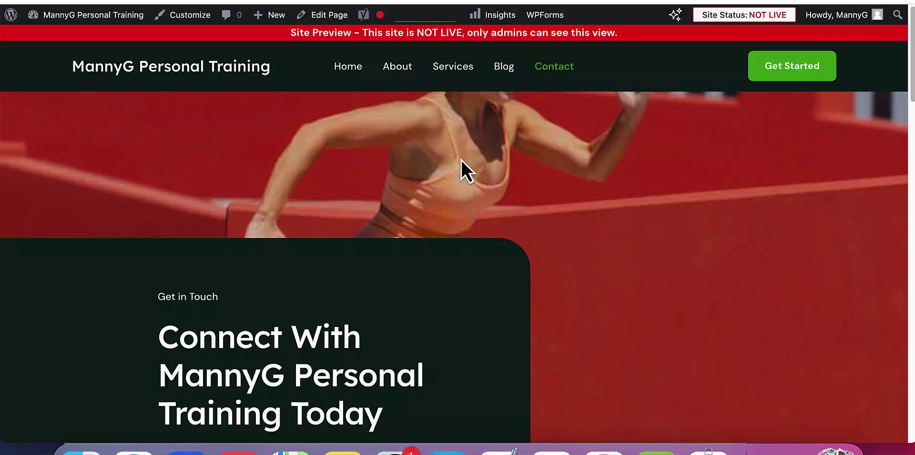
- Open the Contact page in the block editor and select the hero image container to view its settings
left_click(322, 21)
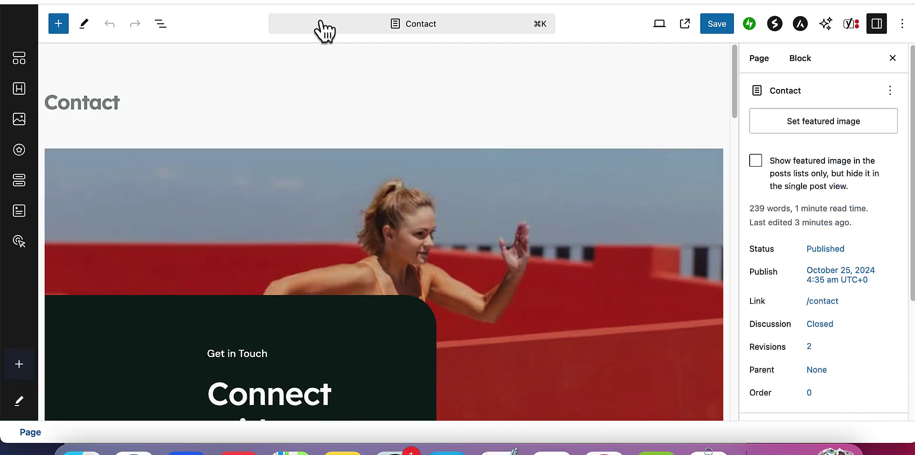
scroll(420, 168, "down", 10)
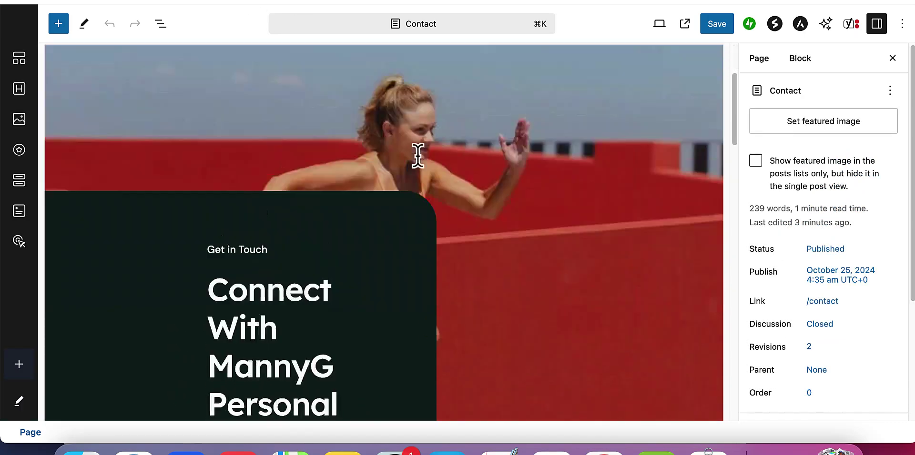
scroll(306, 184, "up", 5)
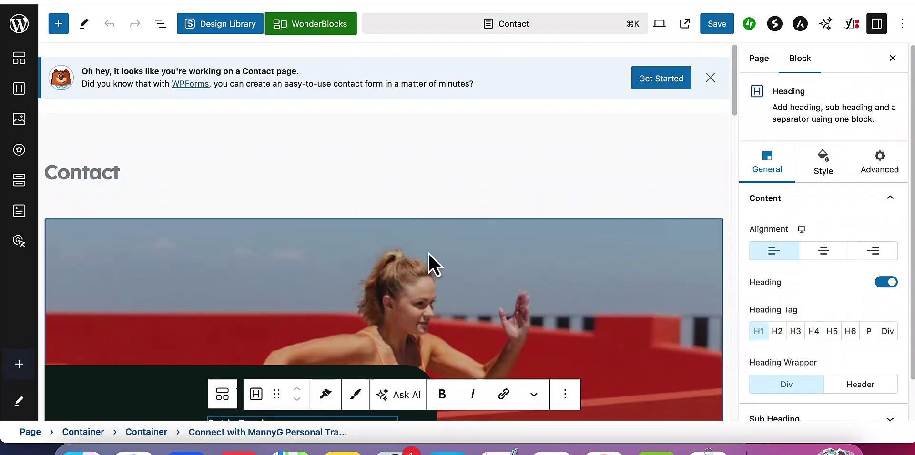
left_click(427, 253)
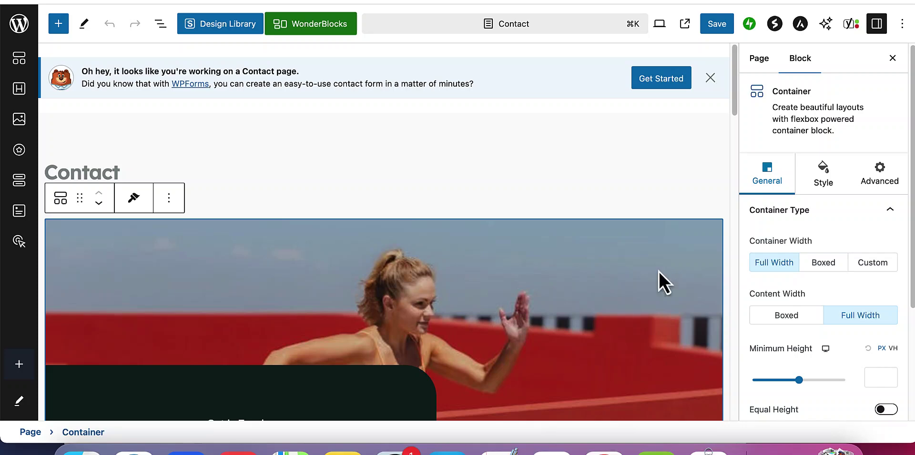
scroll(868, 284, "down", 3)
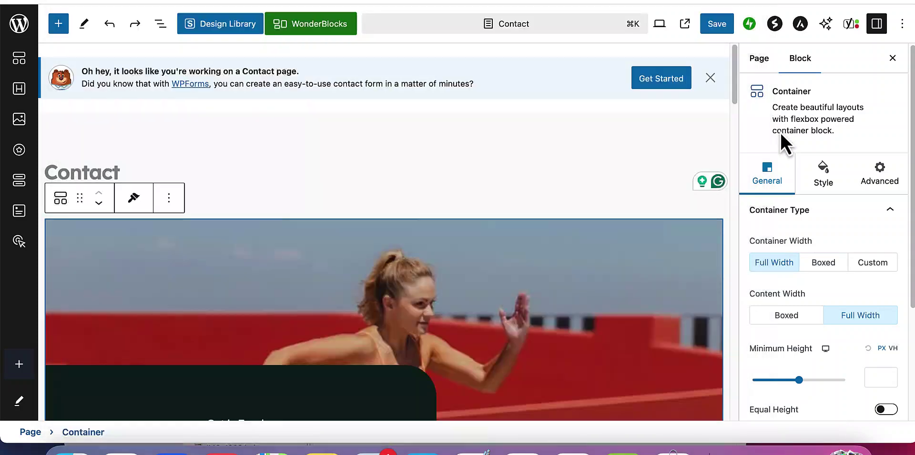
- Look through the contact form and Frequently Asked Questions sections of the Contact page in the editor
scroll(450, 177, "down", 15)
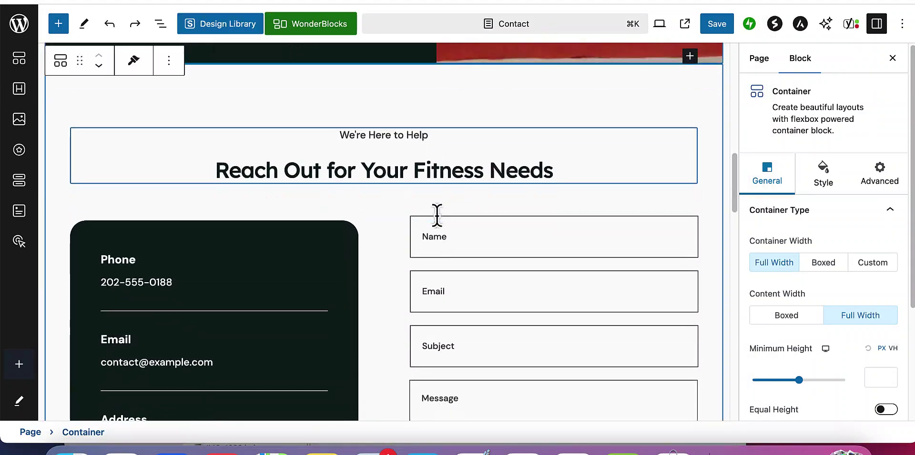
scroll(435, 257, "down", 8)
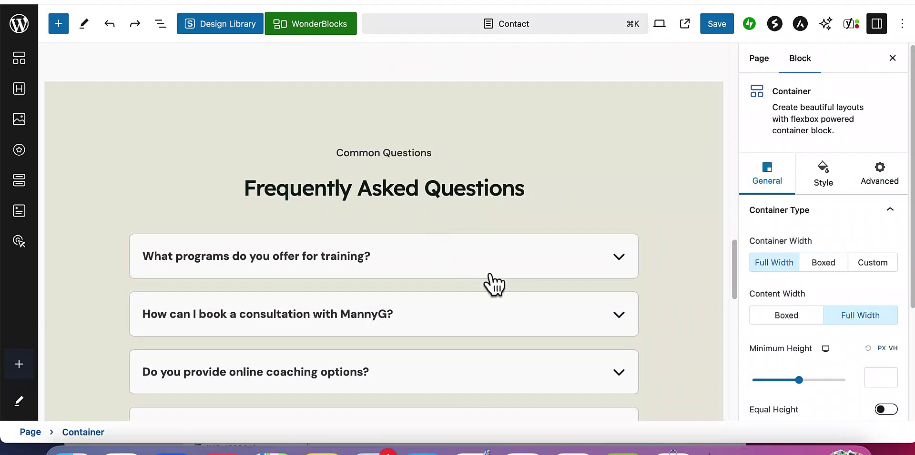
scroll(429, 247, "down", 4)
scroll(507, 250, "up", 4)
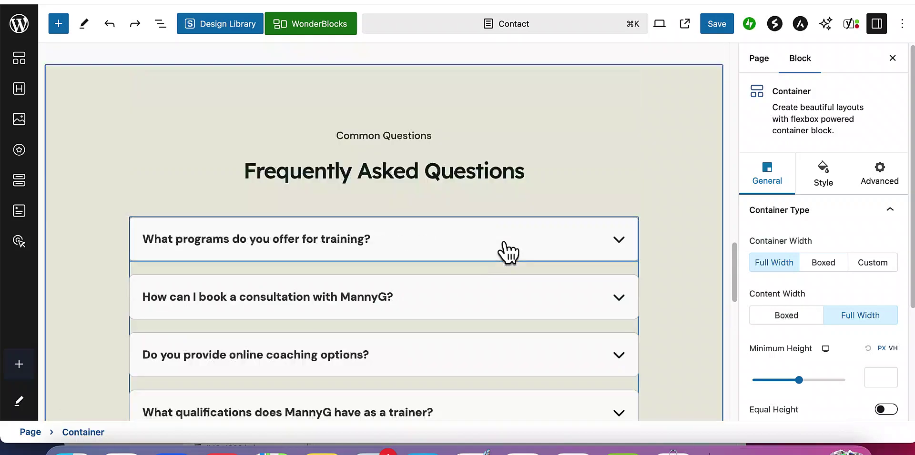
- Show the block options of the contact section's container, then select the Frequently Asked Questions container
left_click(571, 65)
left_click(169, 67)
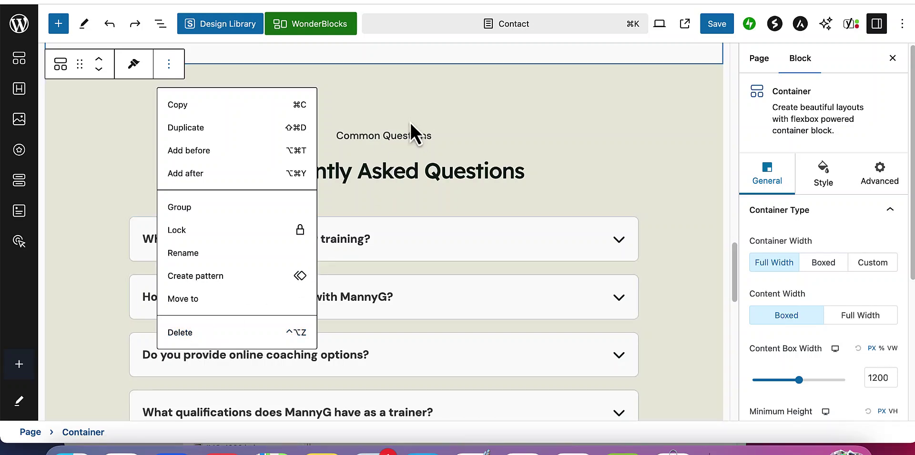
left_click(415, 156)
- Select the contact form block, browse all the field blocks that can be added to it, and close the block library
scroll(399, 223, "up", 3)
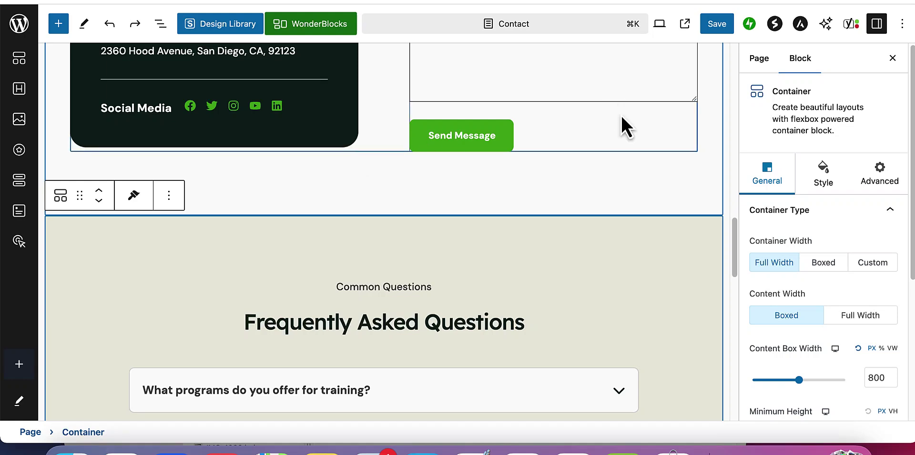
left_click(694, 116)
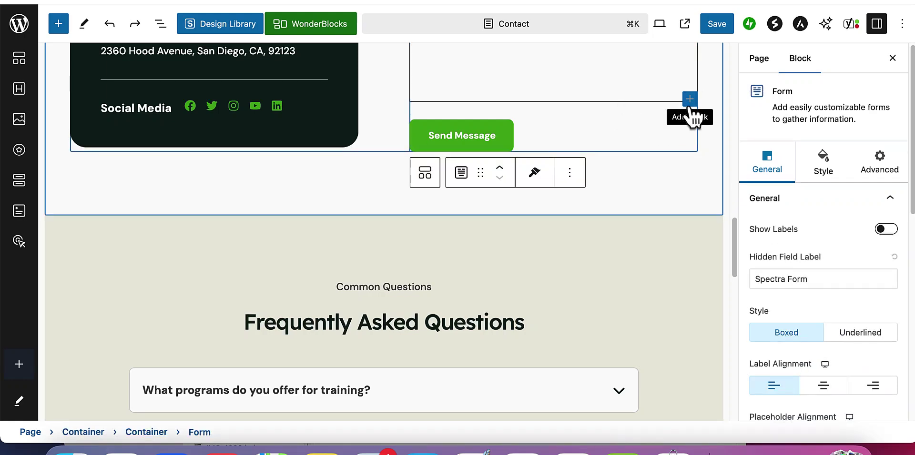
left_click(689, 100)
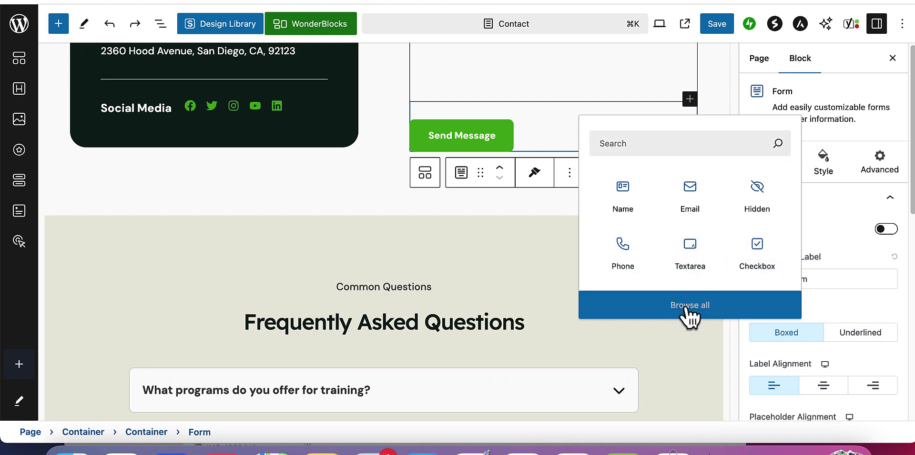
left_click(633, 309)
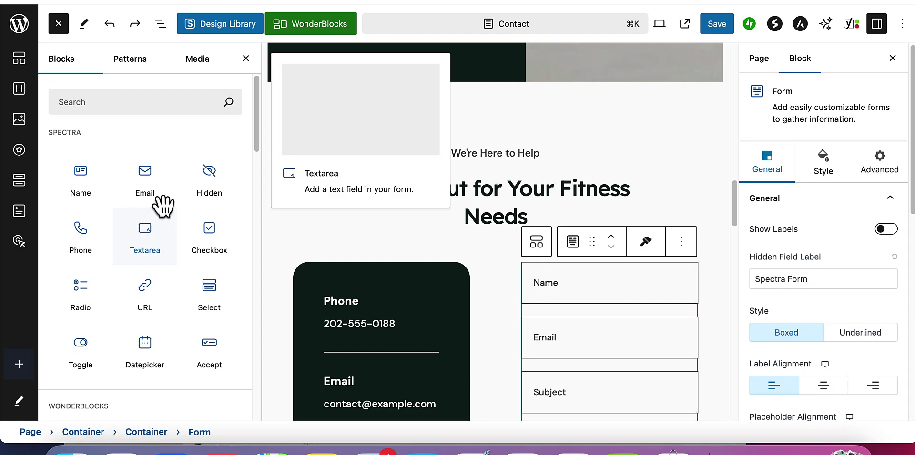
scroll(245, 82, "down", 5)
left_click(246, 61)
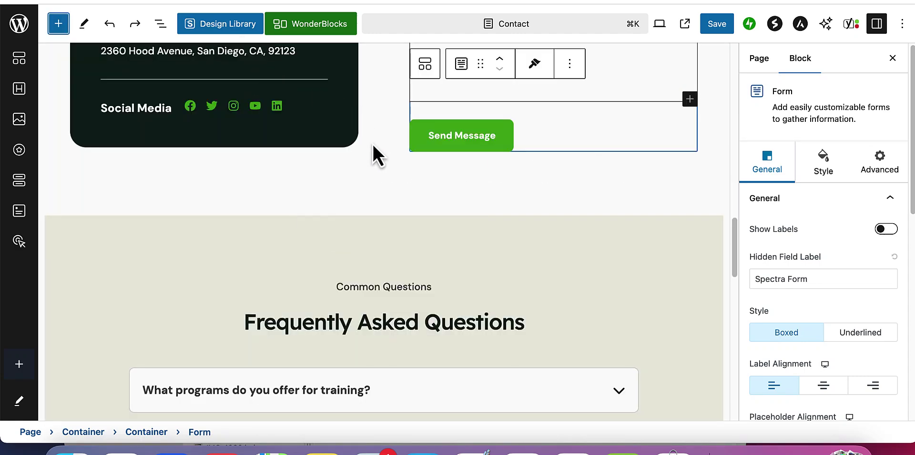
- Return to the site's home page and open its WordPress dashboard
scroll(378, 174, "up", 15)
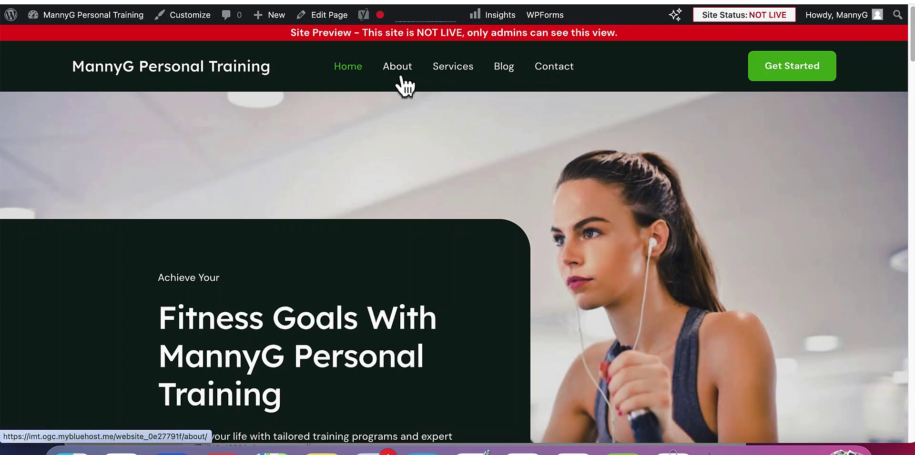
mouse_move(105, 19)
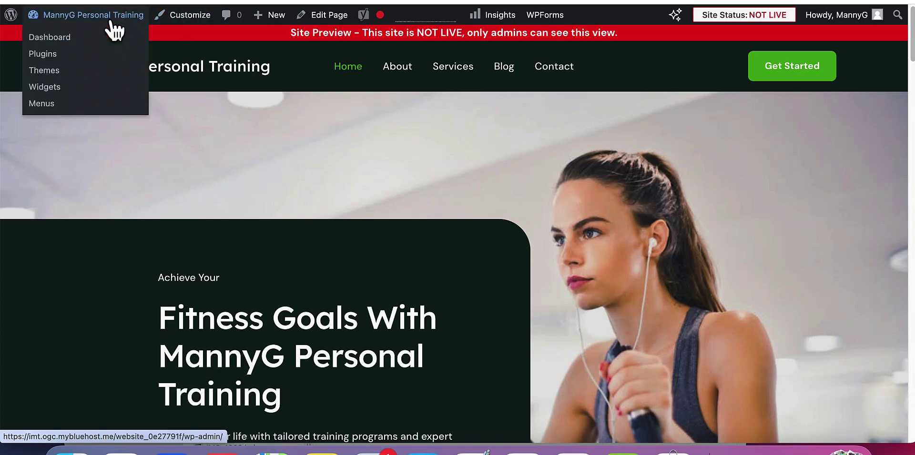
left_click(54, 41)
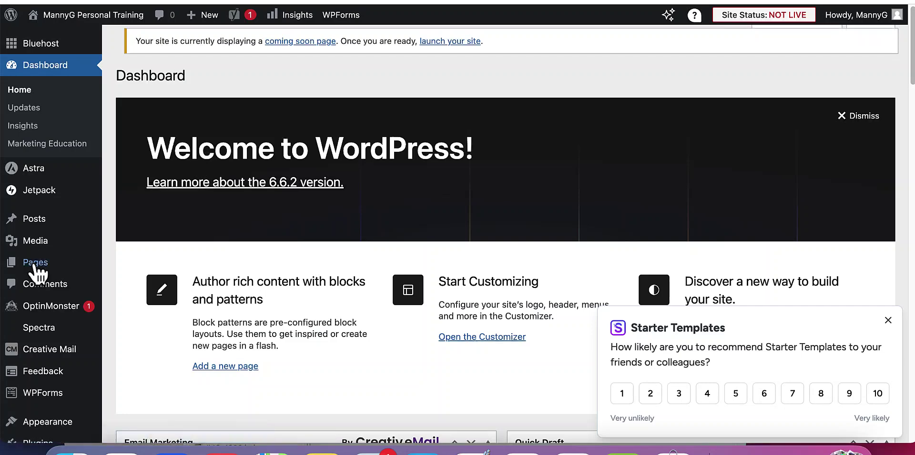
- Open the site's Menus settings and expand the Blog item in the Main Menu structure
scroll(52, 220, "down", 2)
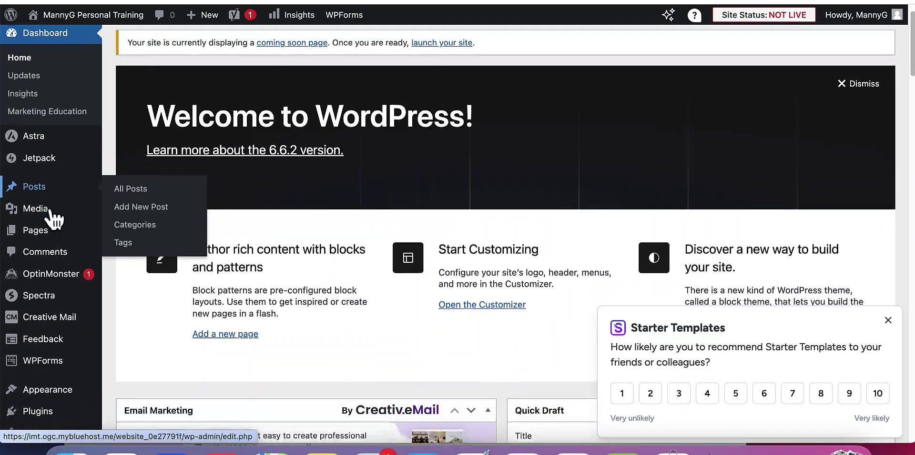
scroll(52, 219, "down", 3)
mouse_move(48, 275)
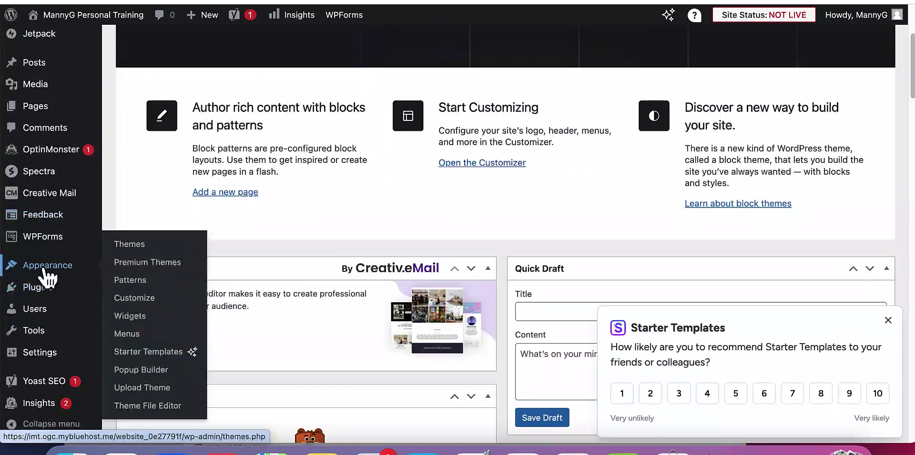
left_click(127, 333)
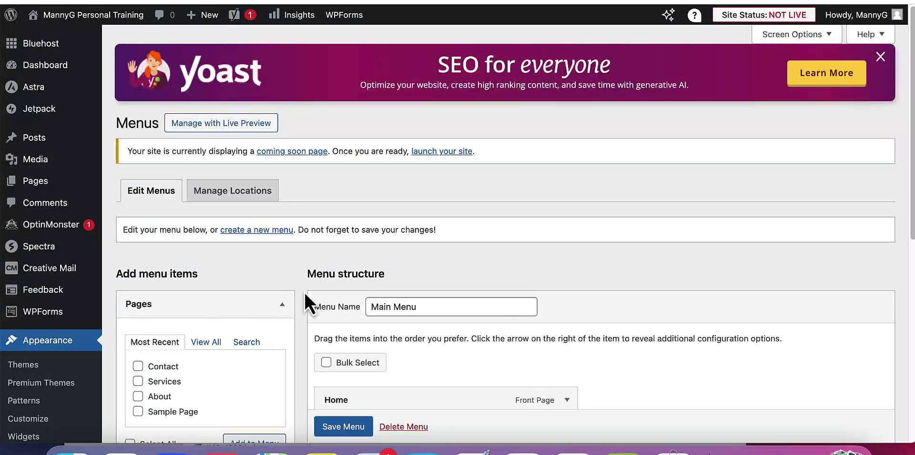
scroll(291, 314, "down", 4)
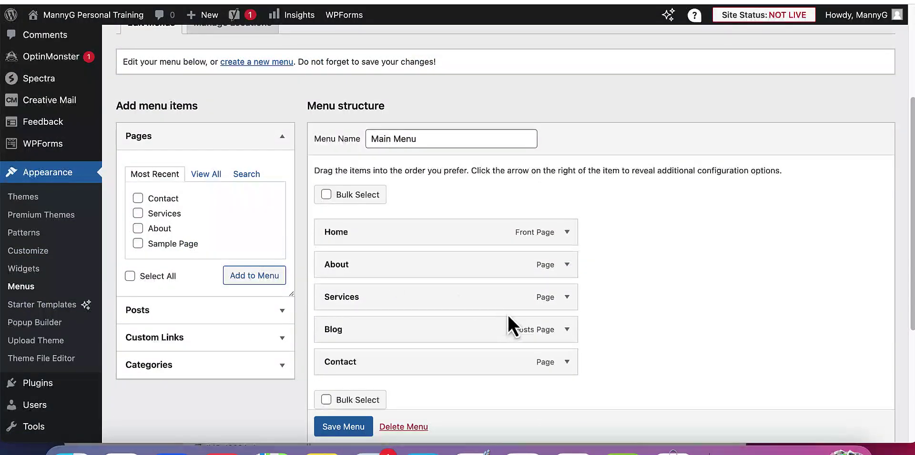
left_click(568, 335)
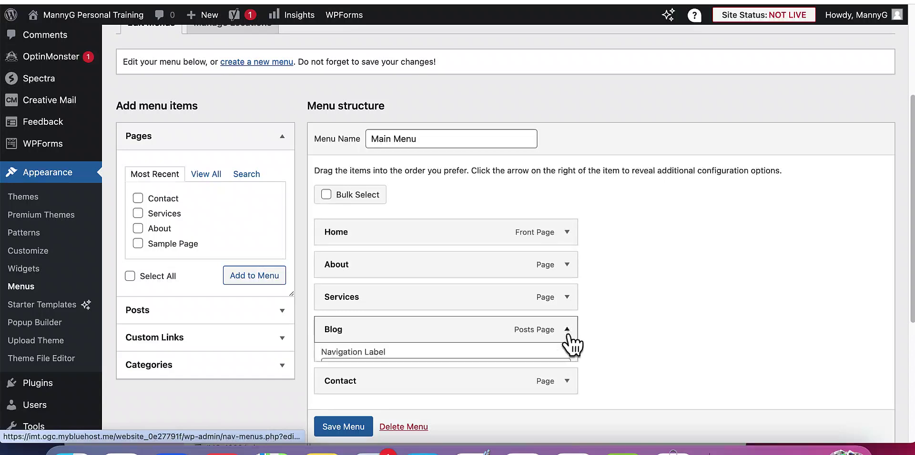
- Return to the About page and look over its mission and values section and its hero section
scroll(378, 320, "up", 1)
scroll(409, 329, "down", 3)
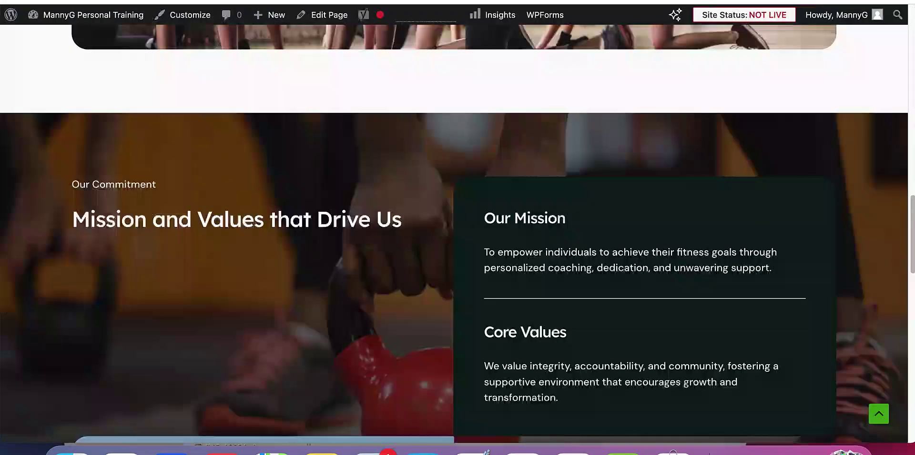
scroll(388, 167, "up", 15)
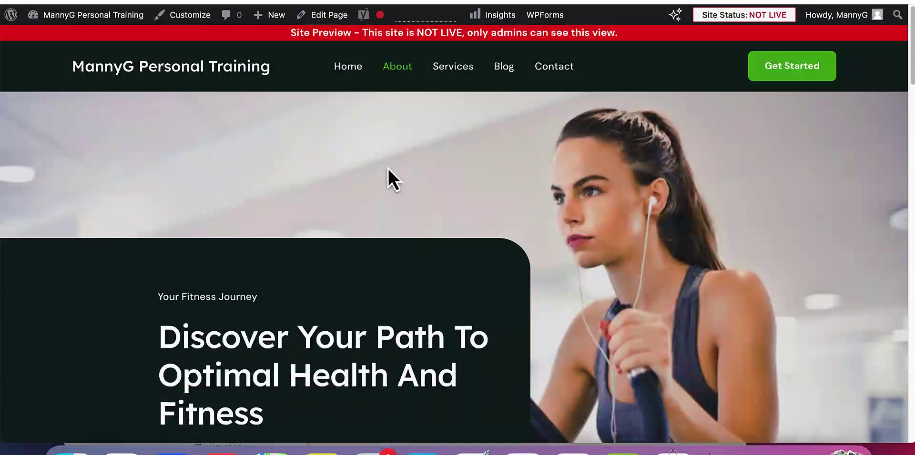